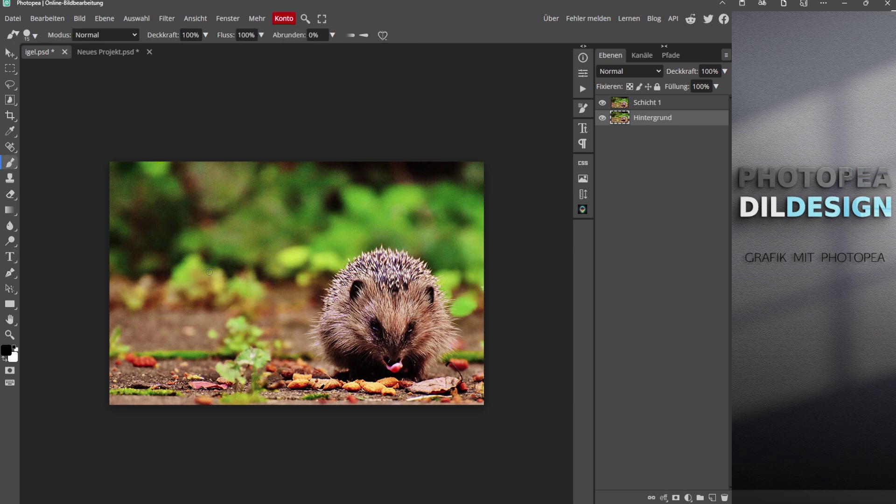
# - Paint black brush strokes on the Hintergrund layer beneath Schicht 1, and toggle Schicht 1's visibility to inspect them
pyautogui.moveTo(223, 272); pyautogui.dragTo(226, 269)
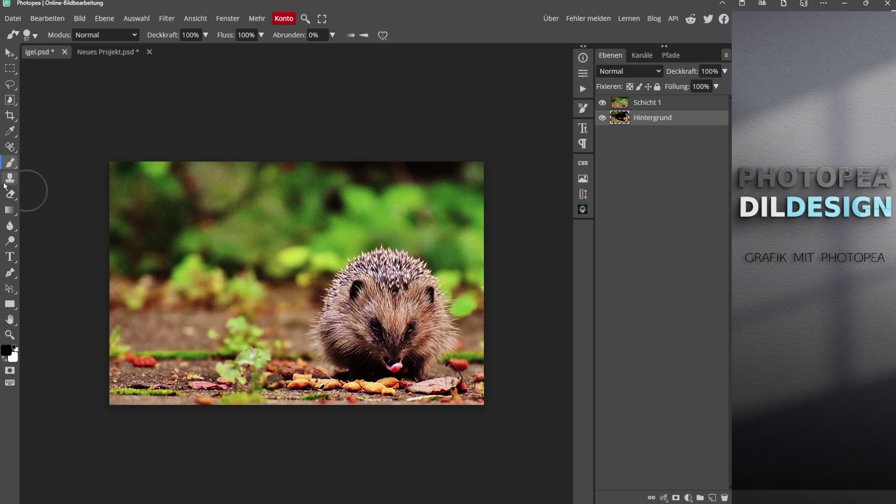
pyautogui.click(661, 105)
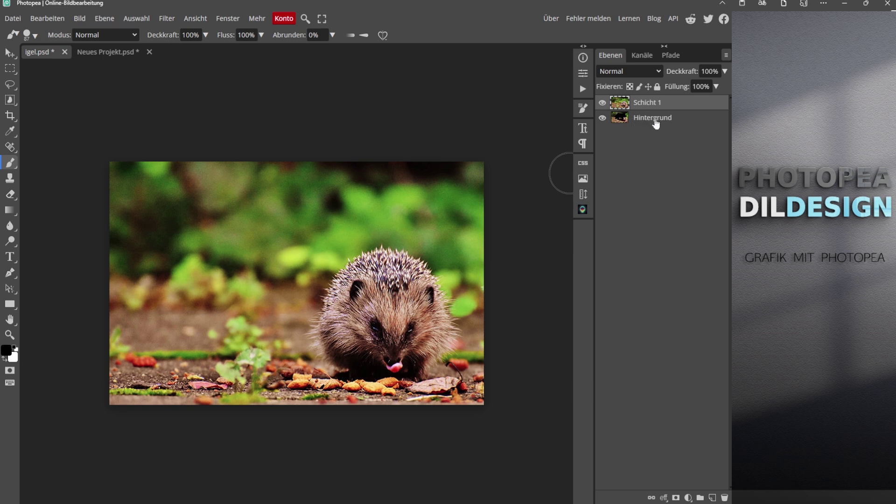
pyautogui.click(602, 103)
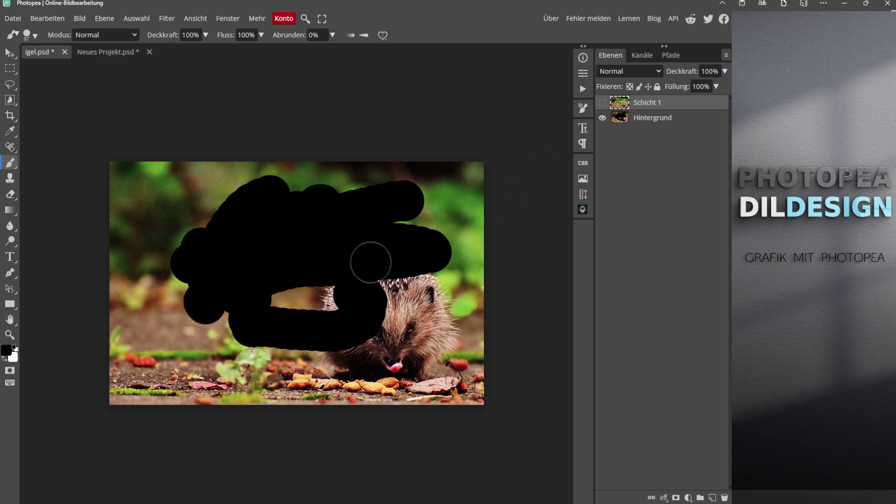
pyautogui.click(603, 103)
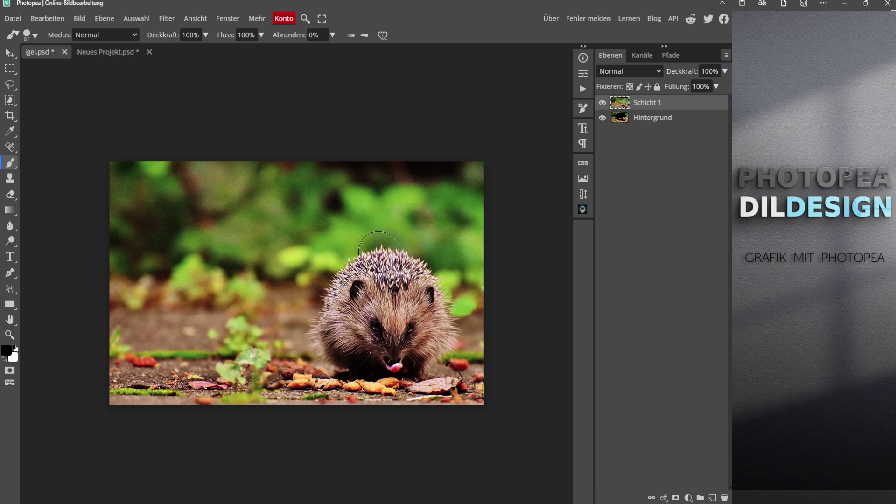
# - Undo the black brush strokes and the addition of Schicht 1
pyautogui.hotkey('ctrl', 'z')
pyautogui.hotkey('ctrl', 'z')
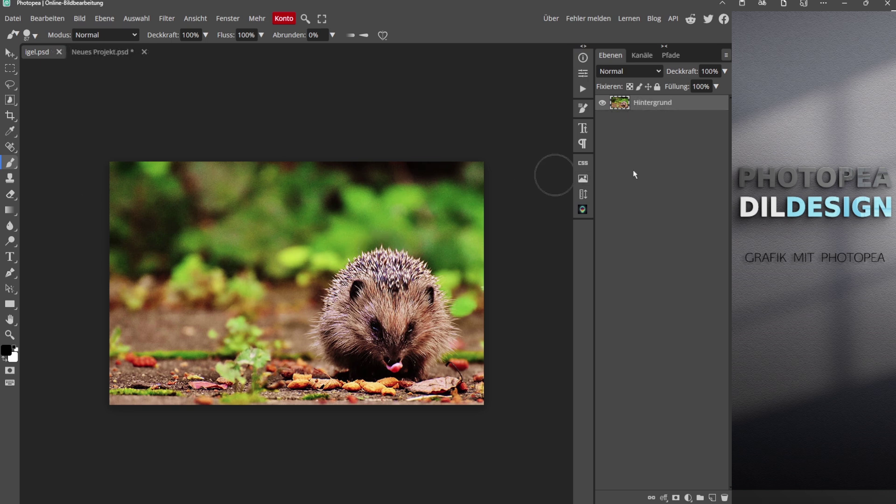
# - Erase a large area of the Hintergrund layer around the hedgehog's left side and above it with the Radiergummi
pyautogui.click(11, 197)
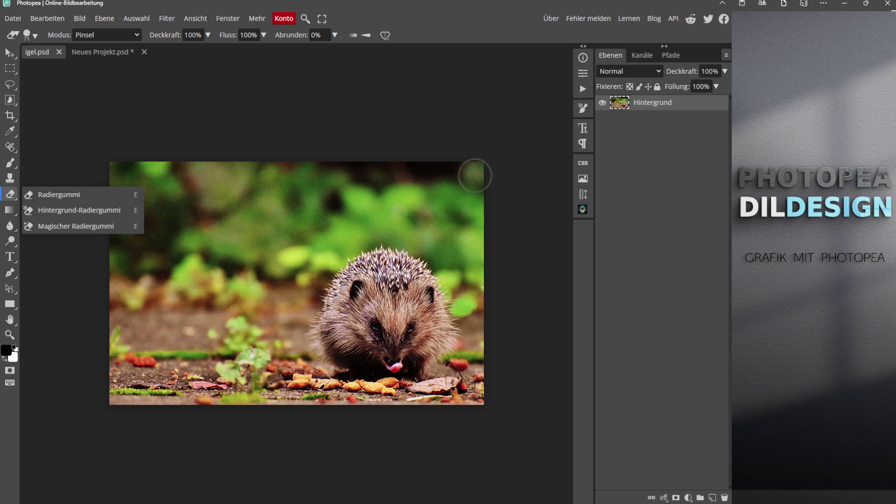
pyautogui.moveTo(497, 174); pyautogui.dragTo(324, 207)
pyautogui.moveTo(382, 191)
pyautogui.mouseDown()
pyautogui.moveTo(268, 246)
pyautogui.moveTo(327, 225)
pyautogui.moveTo(301, 275)
pyautogui.moveTo(308, 238)
pyautogui.moveTo(270, 406)
pyautogui.moveTo(259, 400)
pyautogui.moveTo(251, 314)
pyautogui.moveTo(194, 310)
pyautogui.moveTo(183, 259)
pyautogui.moveTo(177, 304)
pyautogui.moveTo(217, 312)
pyautogui.moveTo(245, 358)
pyautogui.moveTo(187, 387)
pyautogui.moveTo(95, 390)
pyautogui.moveTo(246, 404)
pyautogui.moveTo(118, 383)
pyautogui.moveTo(162, 183)
pyautogui.moveTo(141, 337)
pyautogui.moveTo(161, 370)
pyautogui.mouseUp()
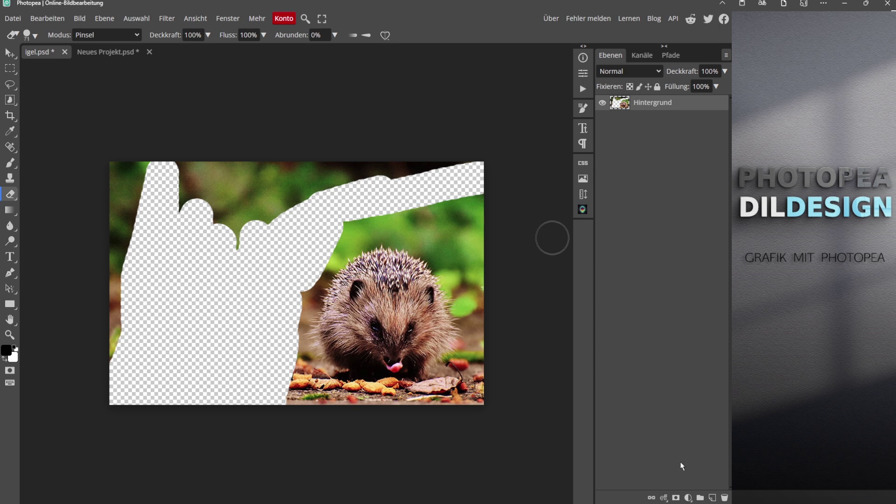
# - Add a Schwarzweiß adjustment layer above the Hintergrund layer
pyautogui.click(688, 498)
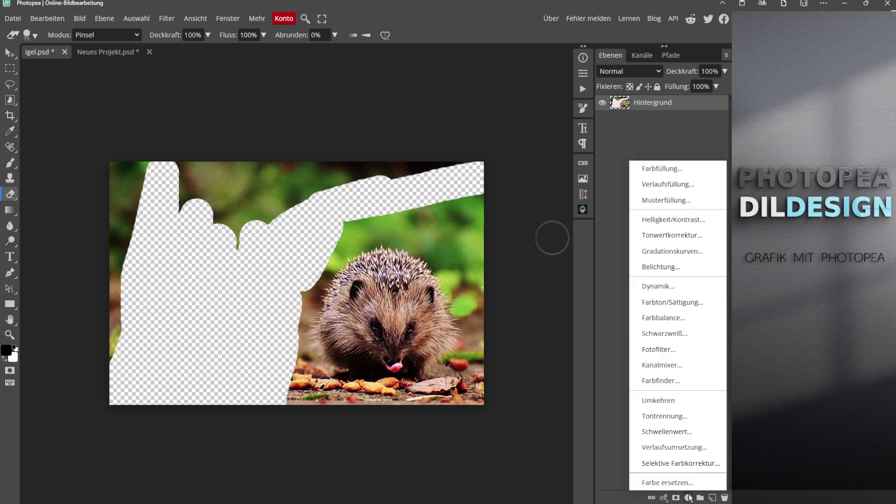
pyautogui.click(658, 334)
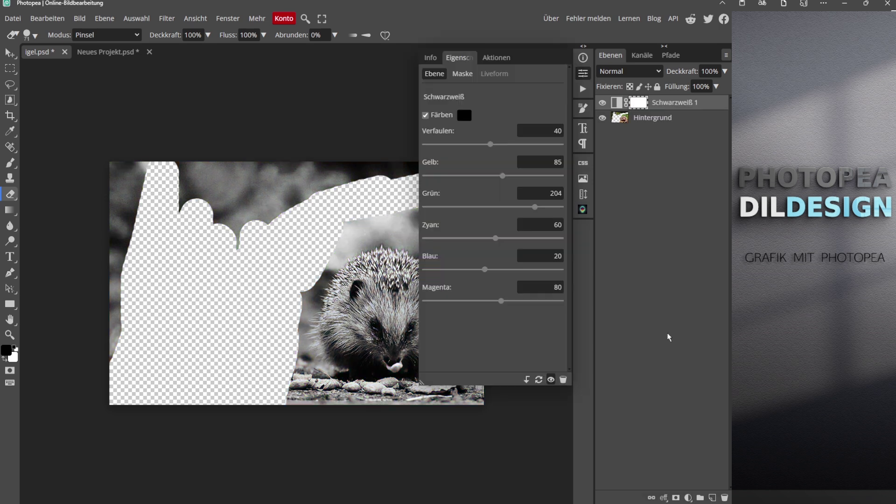
pyautogui.click(589, 75)
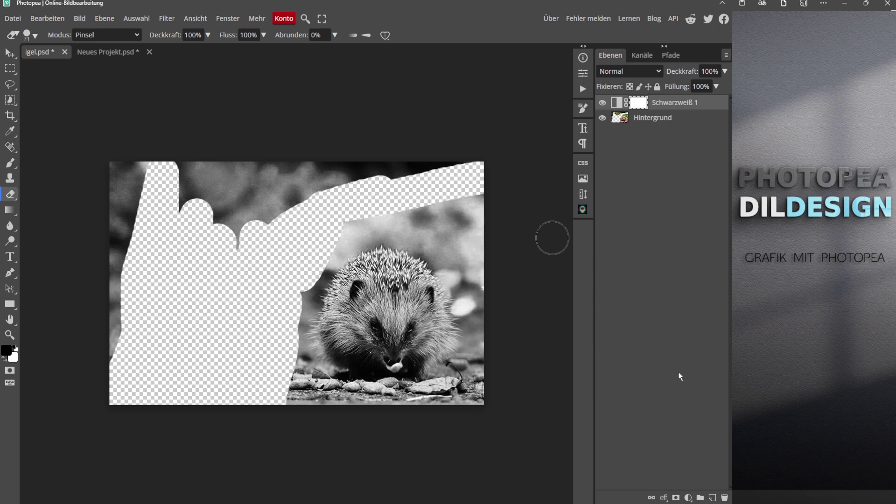
# - Add a Tonwertkorrektur adjustment layer and darken the midtones to 0.46
pyautogui.click(688, 497)
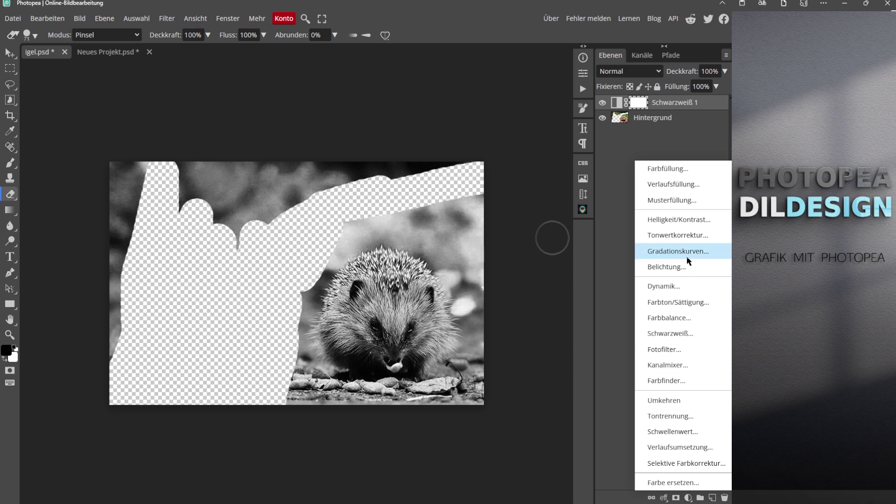
pyautogui.click(687, 236)
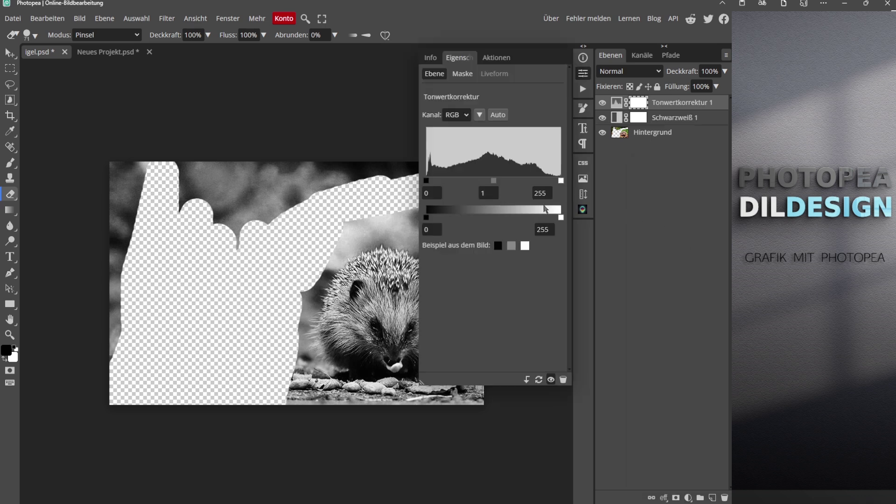
pyautogui.moveTo(494, 181); pyautogui.dragTo(517, 185)
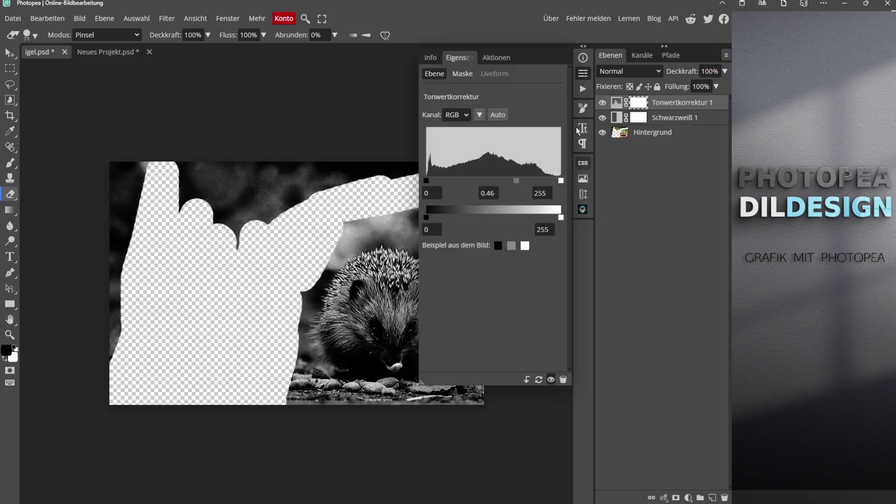
pyautogui.click(583, 73)
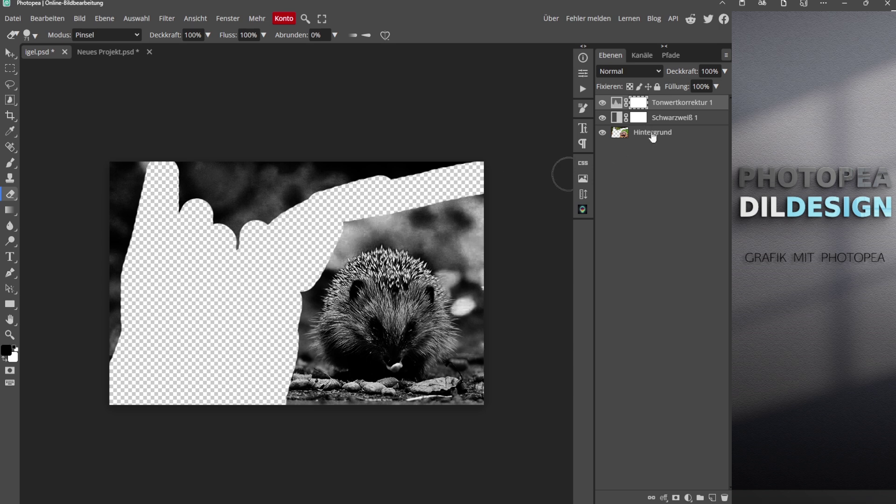
# - Undo both adjustment layers and the erasing on the Hintergrund layer
pyautogui.hotkey('ctrl', 'z')
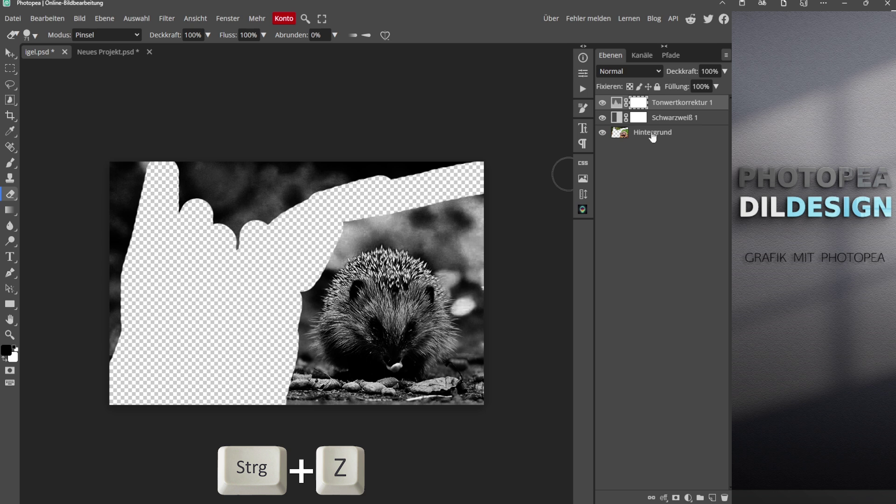
pyautogui.hotkey('ctrl', 'z')
pyautogui.hotkey('ctrl', 'z')
pyautogui.hotkey('ctrl', 'z')
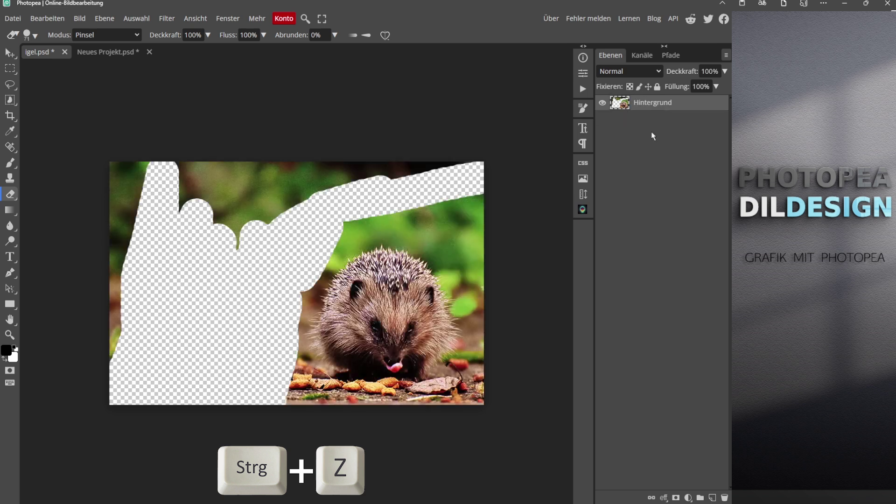
pyautogui.hotkey('ctrl', 'z')
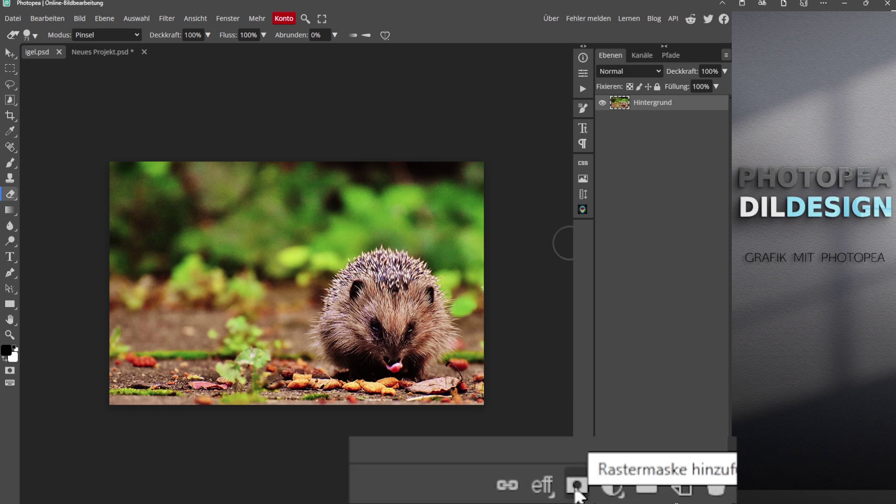
# - Add a raster mask to the Hintergrund layer and brush black over the area above and left of the hedgehog
pyautogui.click(676, 498)
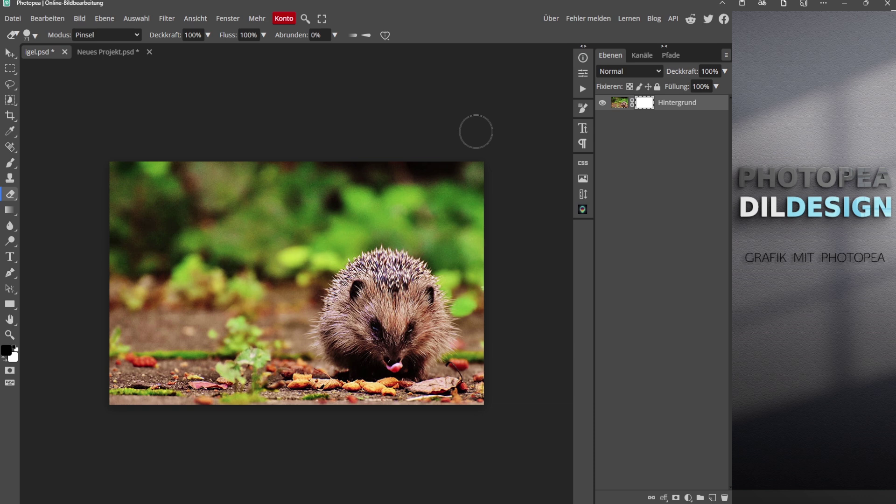
pyautogui.click(10, 163)
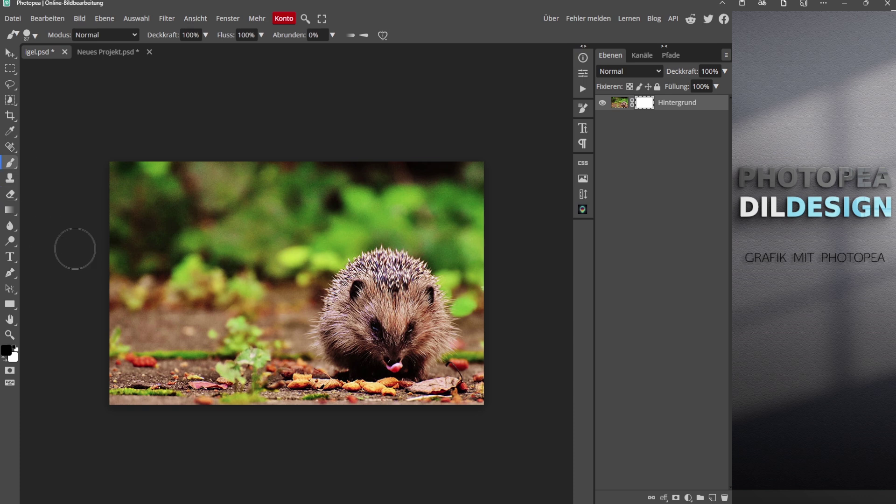
pyautogui.moveTo(482, 175)
pyautogui.mouseDown()
pyautogui.moveTo(159, 224)
pyautogui.moveTo(130, 201)
pyautogui.moveTo(220, 176)
pyautogui.moveTo(116, 163)
pyautogui.moveTo(166, 248)
pyautogui.moveTo(219, 308)
pyautogui.moveTo(201, 369)
pyautogui.moveTo(251, 367)
pyautogui.moveTo(116, 310)
pyautogui.moveTo(149, 194)
pyautogui.moveTo(129, 435)
pyautogui.moveTo(184, 300)
pyautogui.moveTo(184, 357)
pyautogui.moveTo(214, 390)
pyautogui.mouseUp()
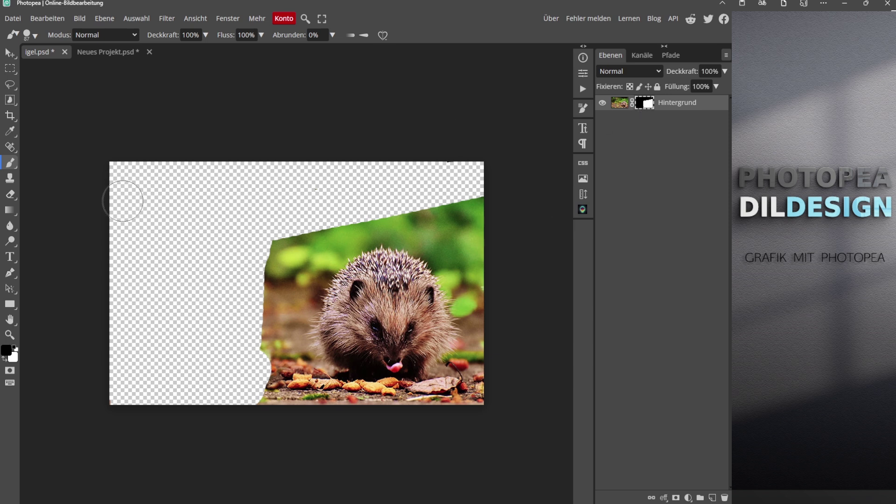
# - Swap the foreground colour to white and brush over part of the mask above the hedgehog to restore the image
pyautogui.press('x')
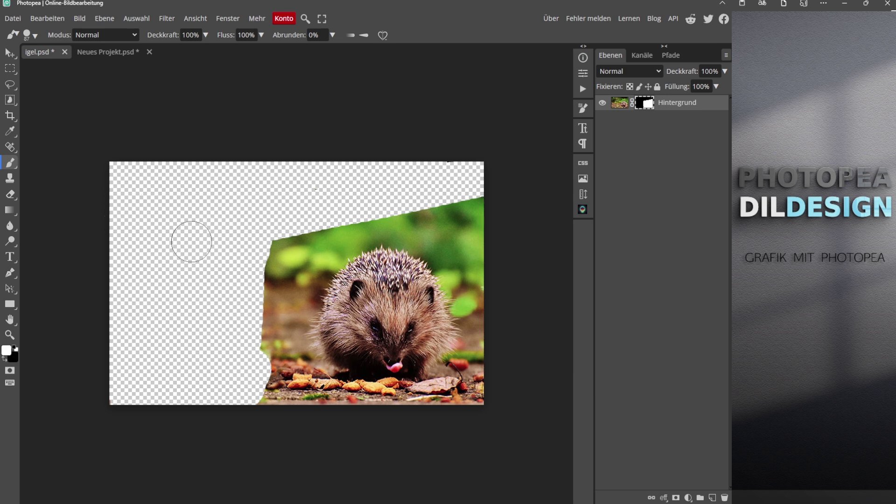
pyautogui.moveTo(282, 200)
pyautogui.mouseDown()
pyautogui.moveTo(394, 192)
pyautogui.moveTo(301, 202)
pyautogui.moveTo(333, 211)
pyautogui.moveTo(434, 191)
pyautogui.moveTo(371, 194)
pyautogui.moveTo(510, 177)
pyautogui.moveTo(408, 168)
pyautogui.moveTo(272, 177)
pyautogui.moveTo(357, 178)
pyautogui.mouseUp()
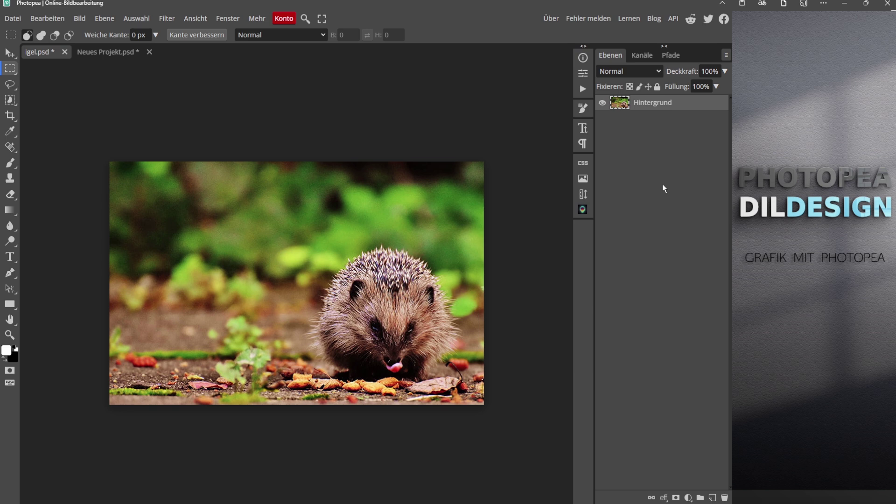
# - Examine the area near the photo's lower-right edge at pixel level for a stray selection, and return to the whole image
pyautogui.click(11, 165)
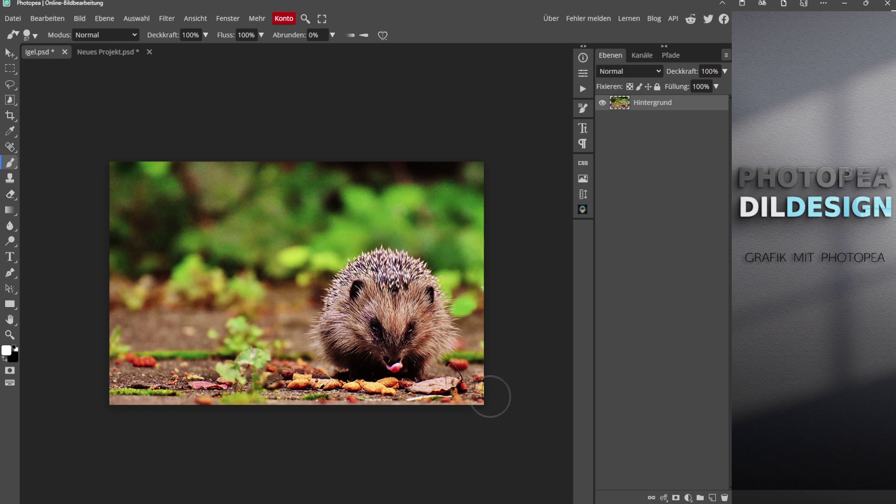
pyautogui.scroll(5, 488, 397)
pyautogui.scroll(8, 472, 388)
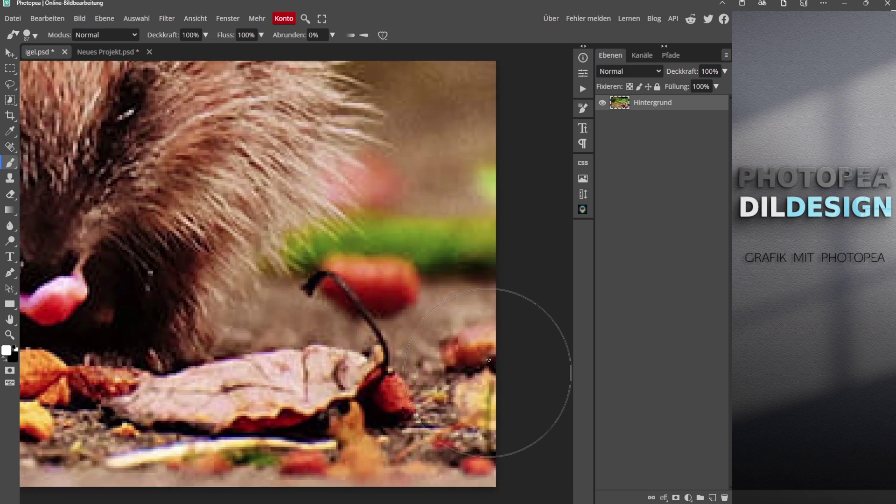
pyautogui.scroll(3, 488, 338)
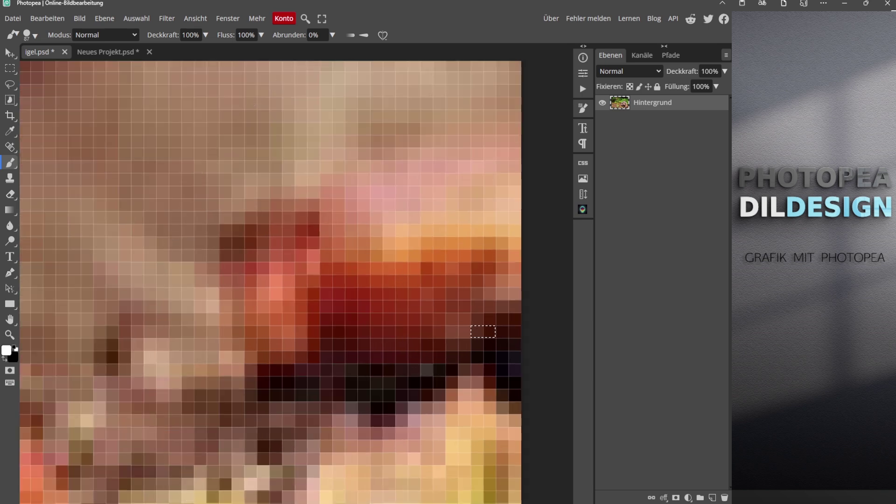
pyautogui.press('v')
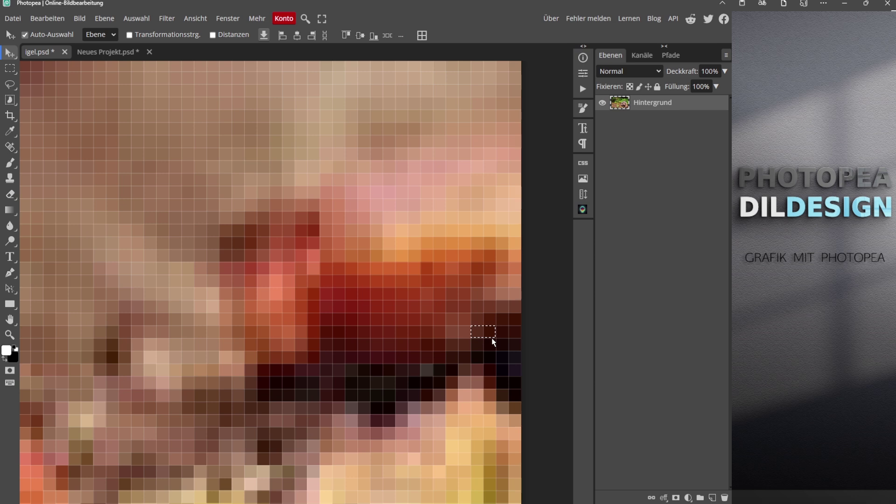
pyautogui.hotkey('ctrl', '0')
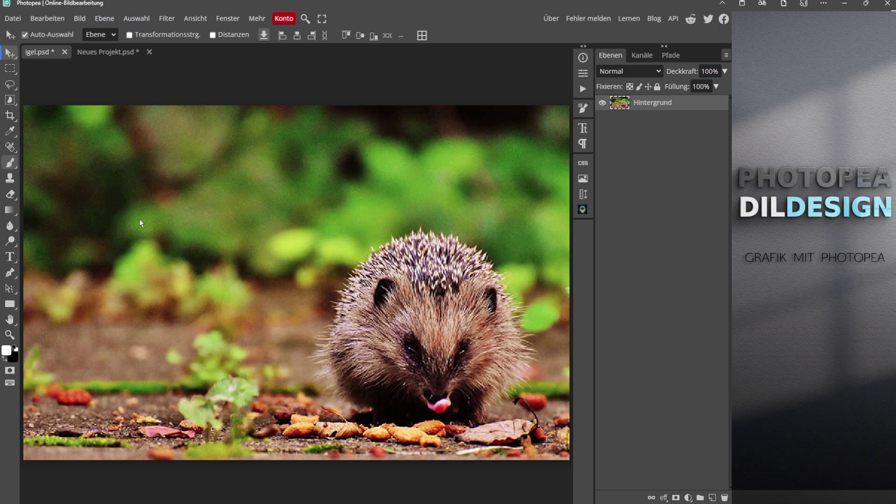
# - Clear the stray selection, check the Auswahl commands and try a brush stroke across the blurred greenery
pyautogui.press('b')
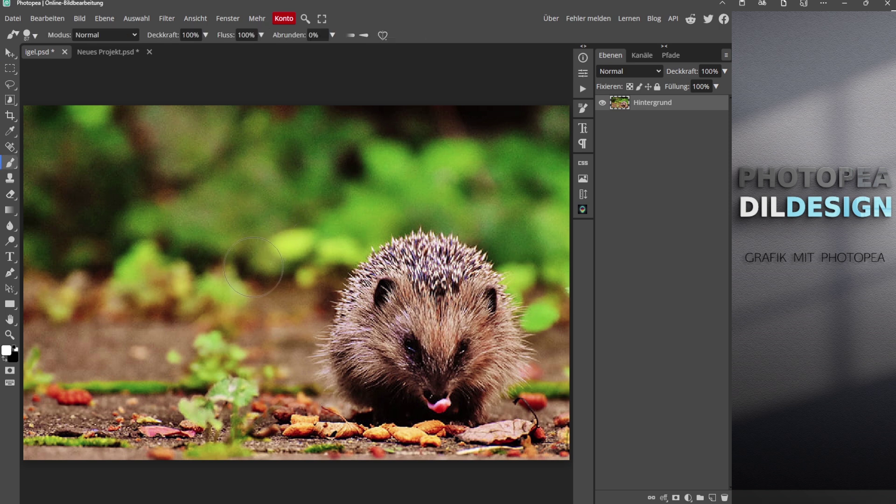
pyautogui.click(143, 19)
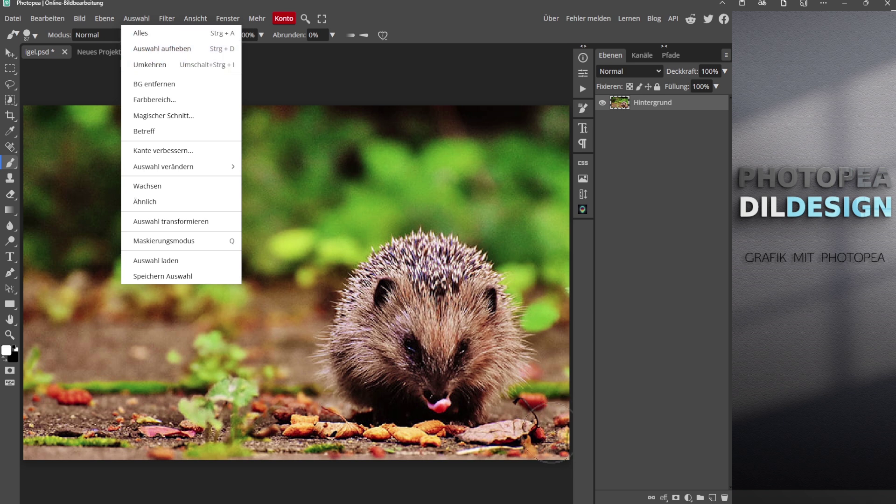
pyautogui.click(167, 51)
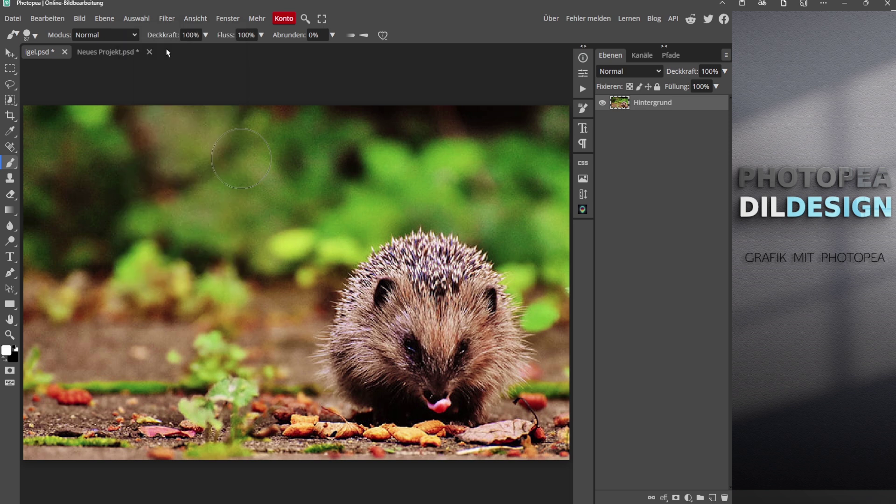
pyautogui.click(140, 21)
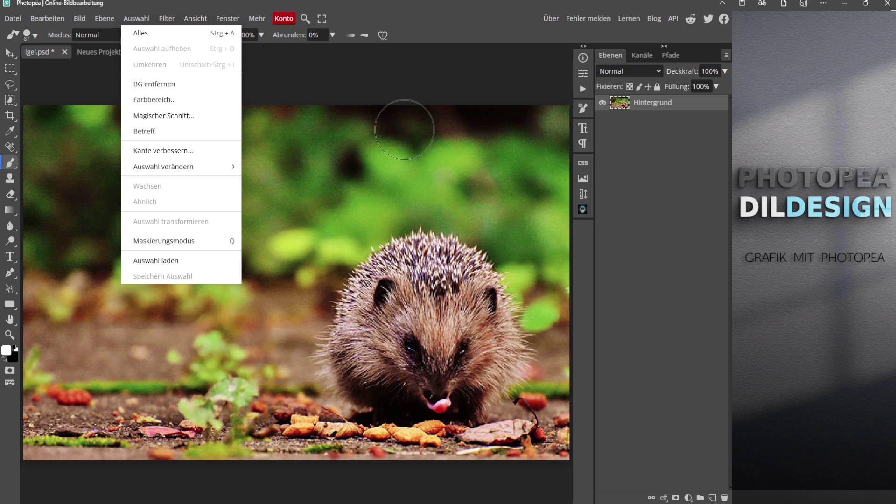
pyautogui.click(667, 252)
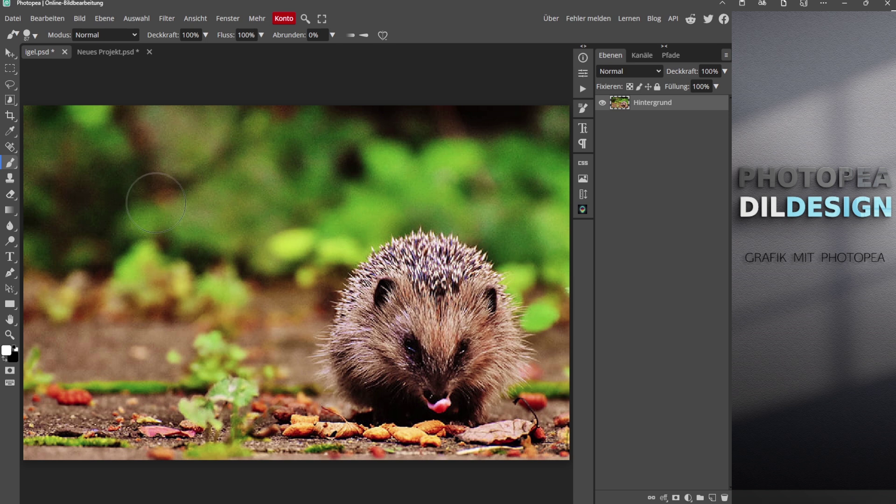
pyautogui.moveTo(186, 198)
pyautogui.mouseDown()
pyautogui.moveTo(435, 197)
pyautogui.moveTo(149, 217)
pyautogui.moveTo(354, 205)
pyautogui.mouseUp()
# - Apply a Farbbalance adjustment directly to the Hintergrund layer with Magenta - Grün set to 100 for Tiefen
pyautogui.click(80, 18)
pyautogui.moveTo(98, 57)
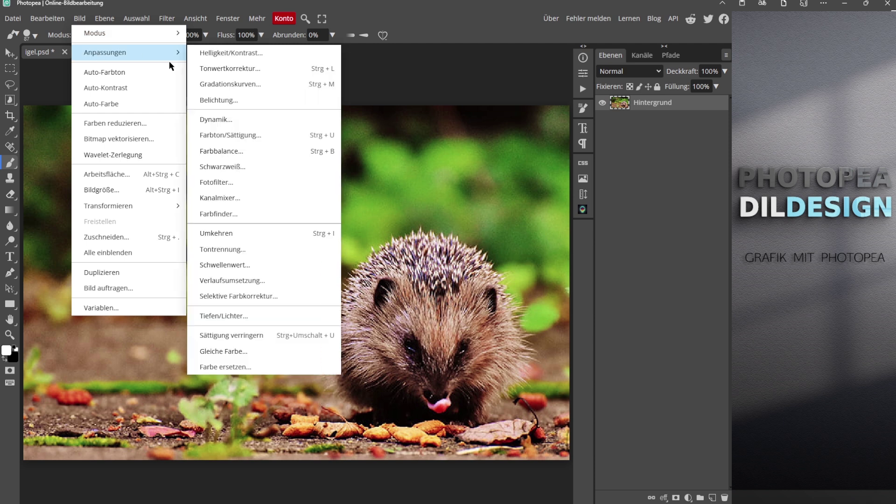
pyautogui.click(227, 153)
pyautogui.moveTo(166, 182); pyautogui.dragTo(280, 182)
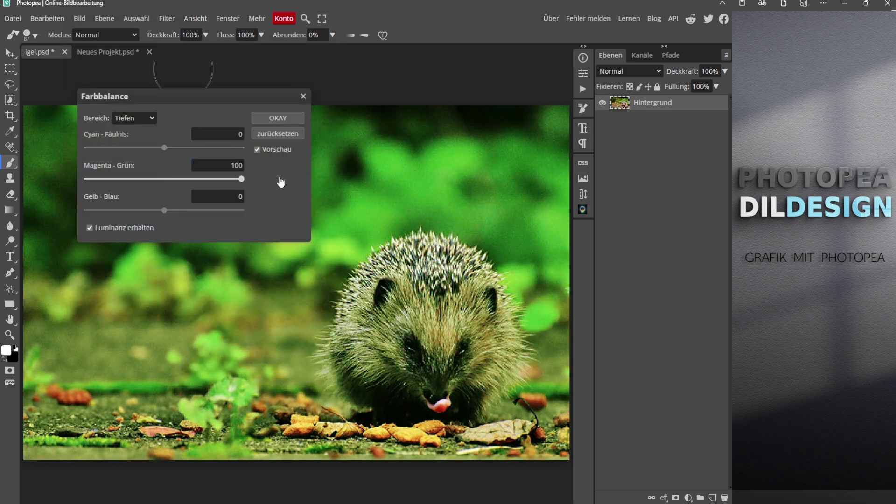
pyautogui.click(278, 119)
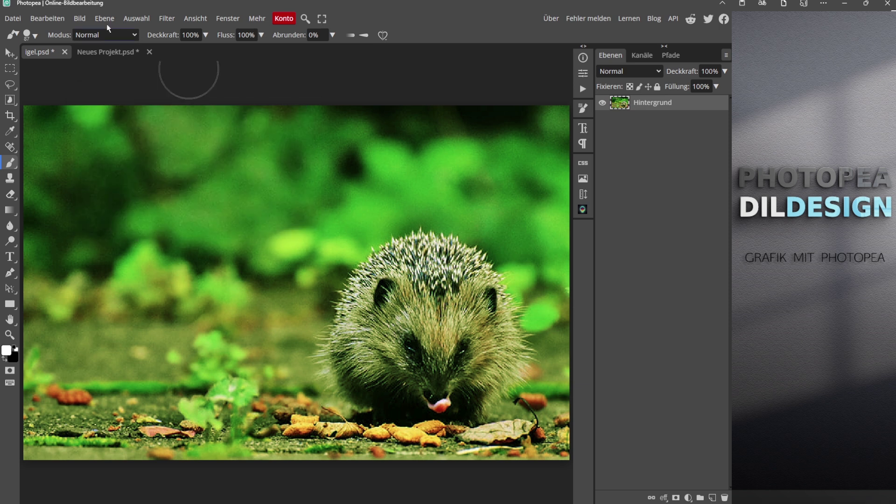
# - Apply a Dynamik adjustment directly to the Hintergrund layer with Sättigung at its minimum and Dynamik at its maximum
pyautogui.click(76, 21)
pyautogui.moveTo(116, 52)
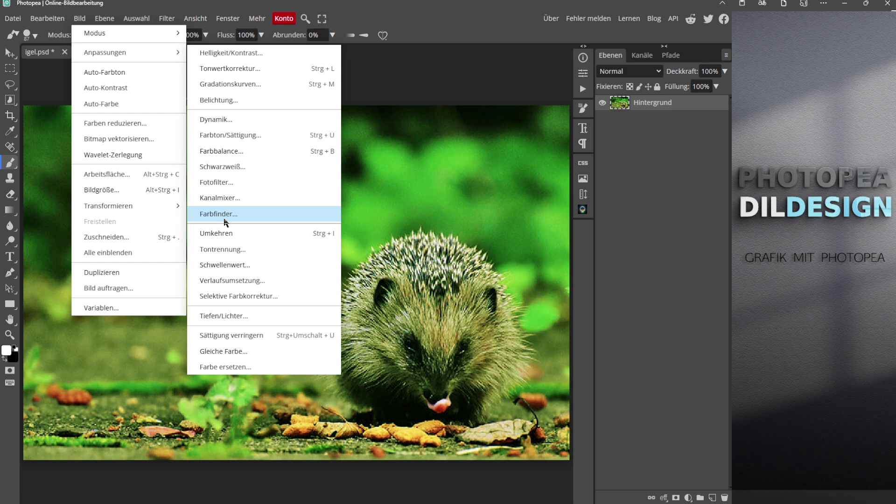
pyautogui.click(218, 119)
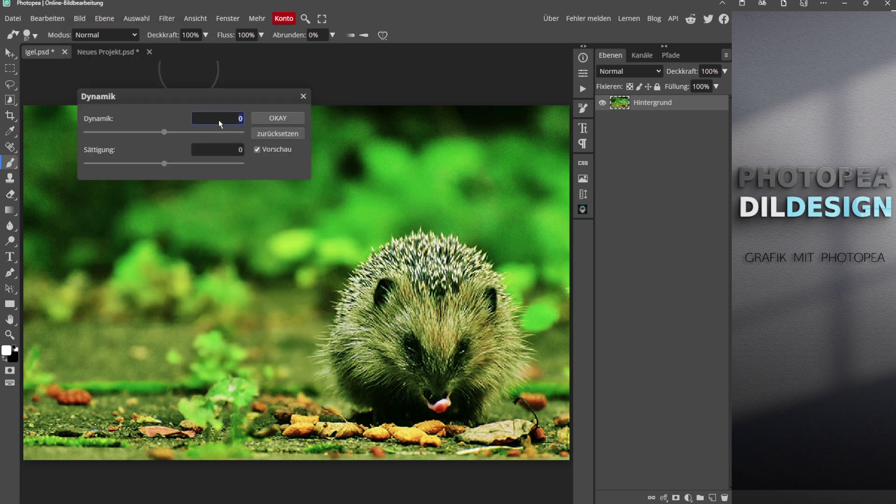
pyautogui.moveTo(163, 164); pyautogui.dragTo(65, 161)
pyautogui.moveTo(164, 132); pyautogui.dragTo(262, 126)
pyautogui.click(279, 118)
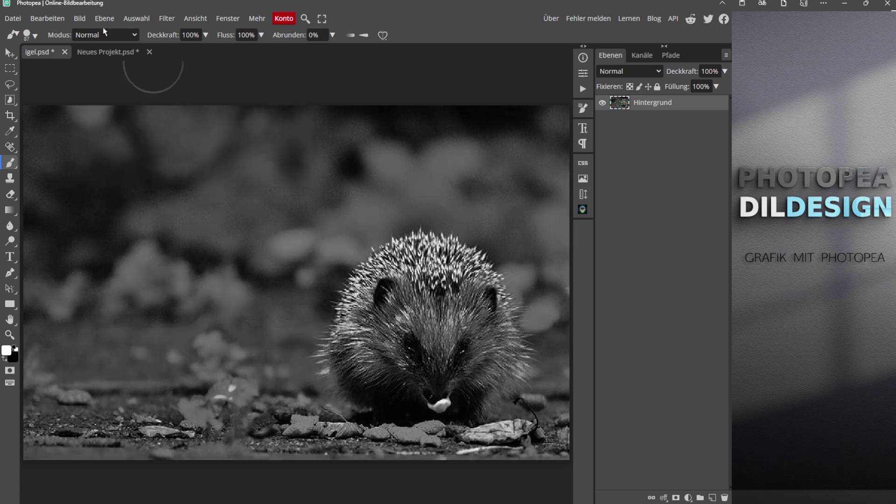
# - Darken the midtones of the Hintergrund layer with a direct Tonwertkorrektur
pyautogui.click(79, 18)
pyautogui.moveTo(115, 54)
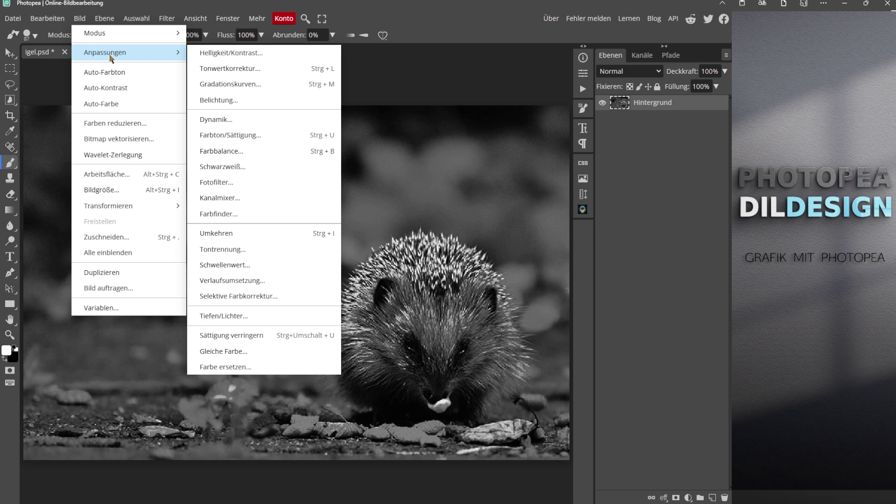
pyautogui.click(232, 69)
pyautogui.moveTo(150, 183); pyautogui.dragTo(169, 185)
pyautogui.click(278, 118)
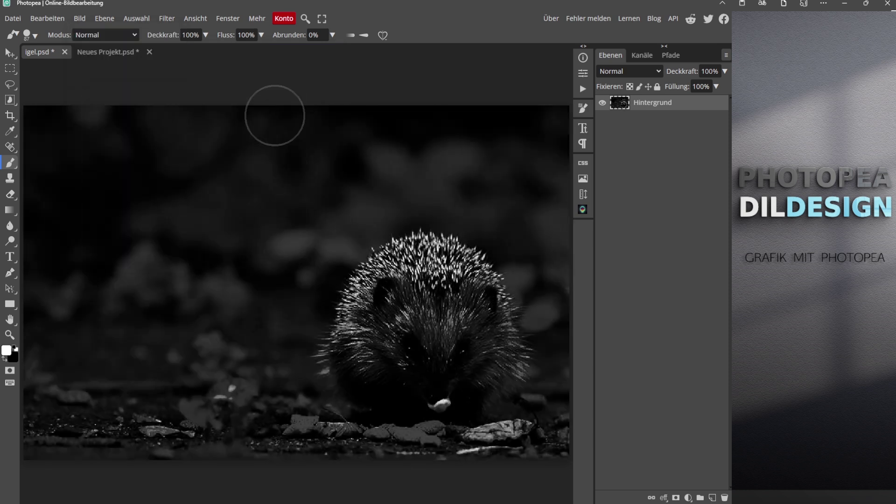
# - Raise the Helligkeit of the Hintergrund layer moderately with a direct Helligkeit/Kontrast adjustment
pyautogui.click(78, 18)
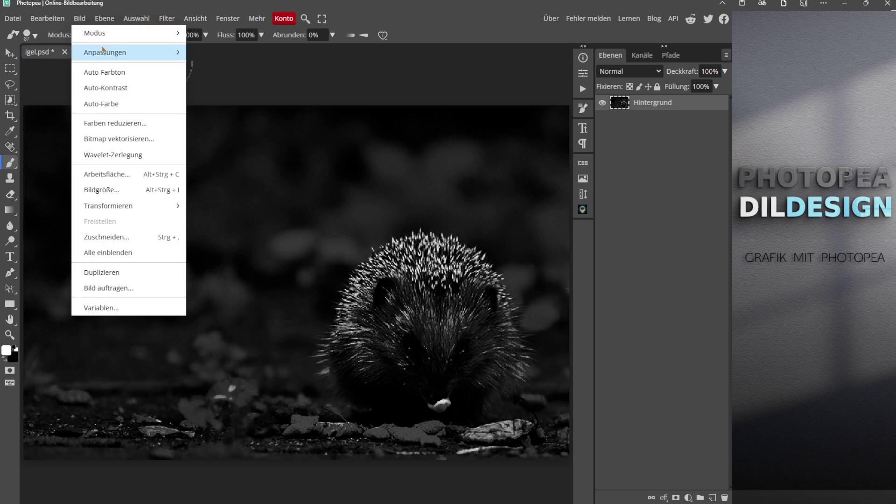
pyautogui.moveTo(115, 55)
pyautogui.click(231, 53)
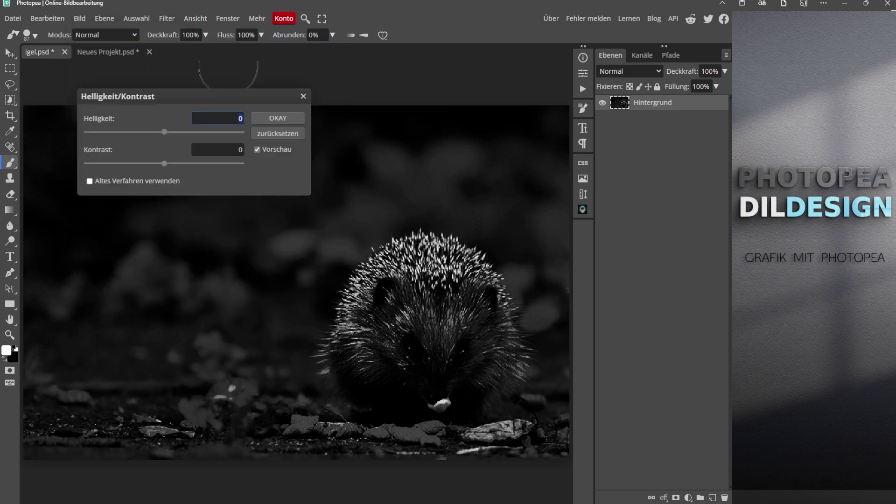
pyautogui.moveTo(166, 133); pyautogui.dragTo(194, 132)
pyautogui.click(274, 116)
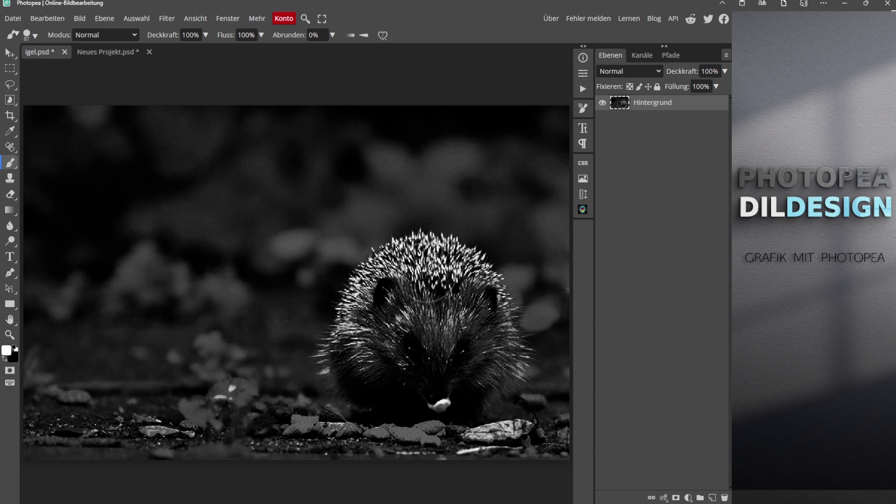
# - Undo the adjustments applied directly to the Hintergrund layer, including the Farbbalance change
pyautogui.hotkey('ctrl', 'z')
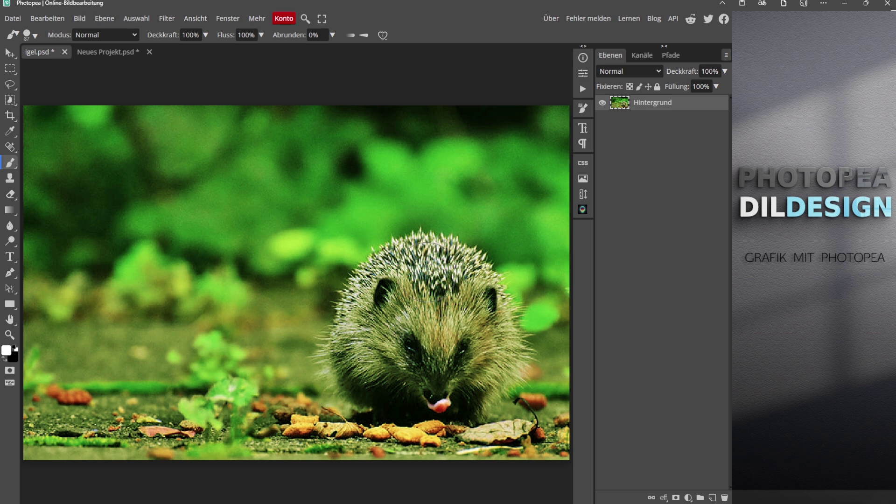
pyautogui.hotkey('ctrl', 'z')
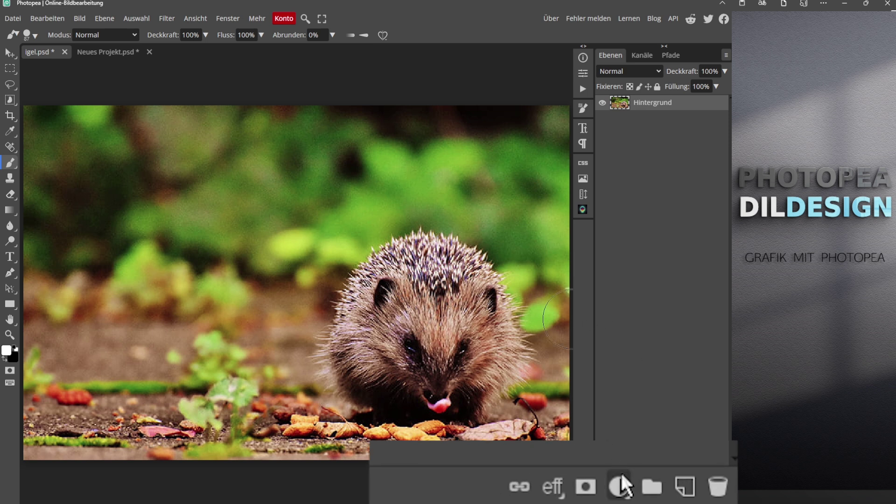
# - Try a Tonwertkorrektur adjustment layer clipped to Hintergrund with the RGB midtones at 1.7, and delete that layer
pyautogui.click(620, 491)
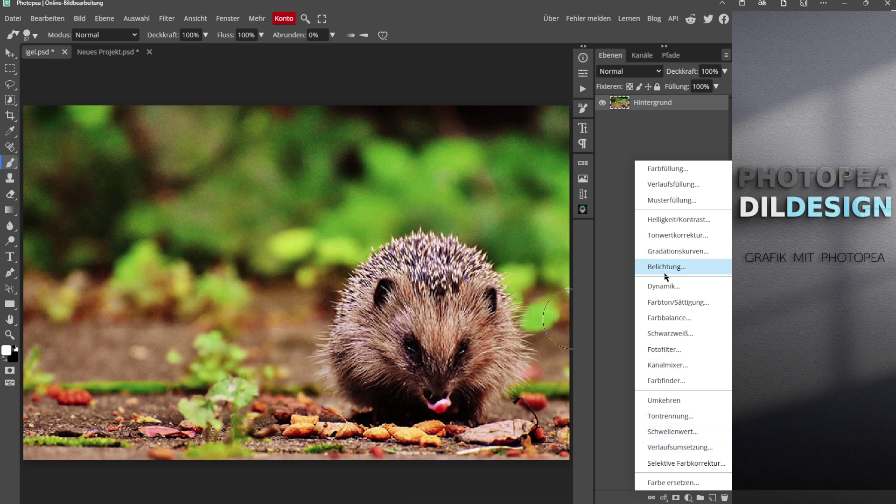
pyautogui.click(673, 239)
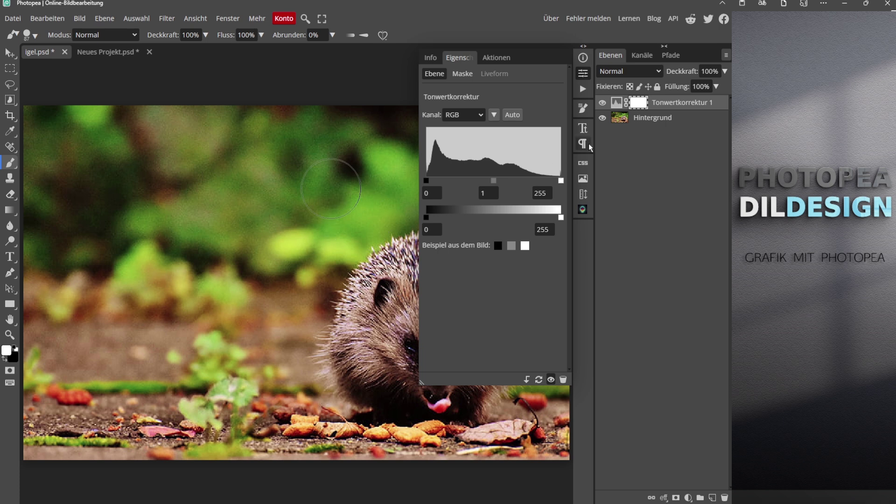
pyautogui.click(526, 380)
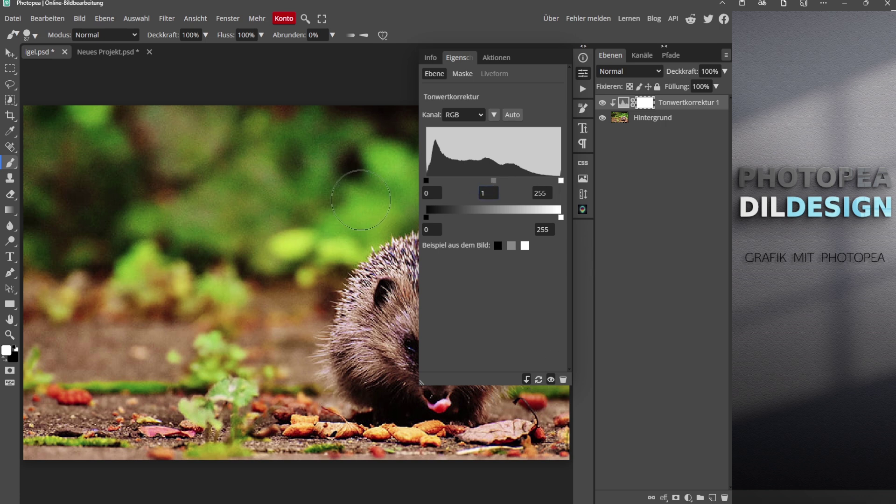
pyautogui.moveTo(488, 181)
pyautogui.mouseDown()
pyautogui.moveTo(522, 178)
pyautogui.moveTo(452, 181)
pyautogui.moveTo(493, 182)
pyautogui.mouseUp()
pyautogui.moveTo(493, 181); pyautogui.dragTo(480, 182)
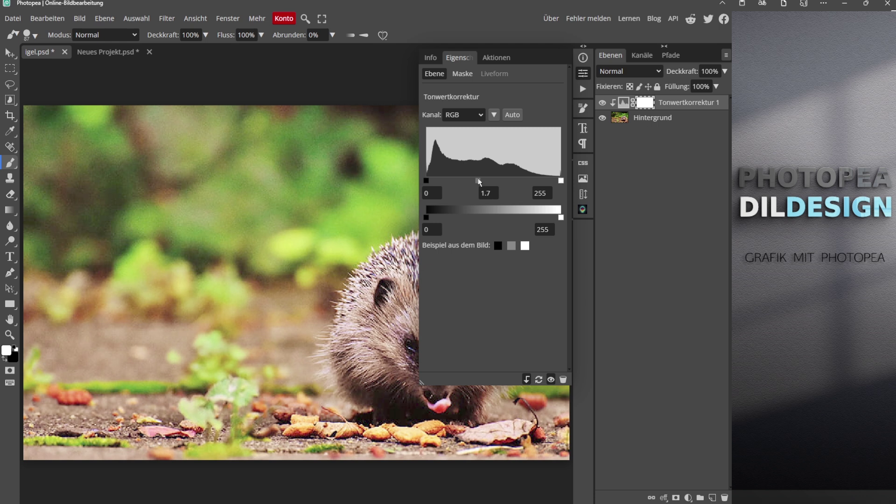
pyautogui.press('Delete')
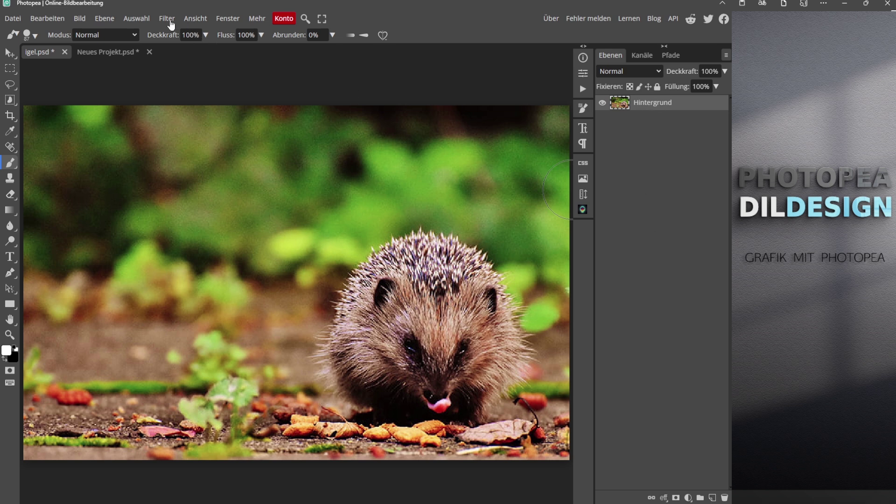
# - Apply the Scharfzeichnen filter directly to the Hintergrund layer
pyautogui.click(170, 21)
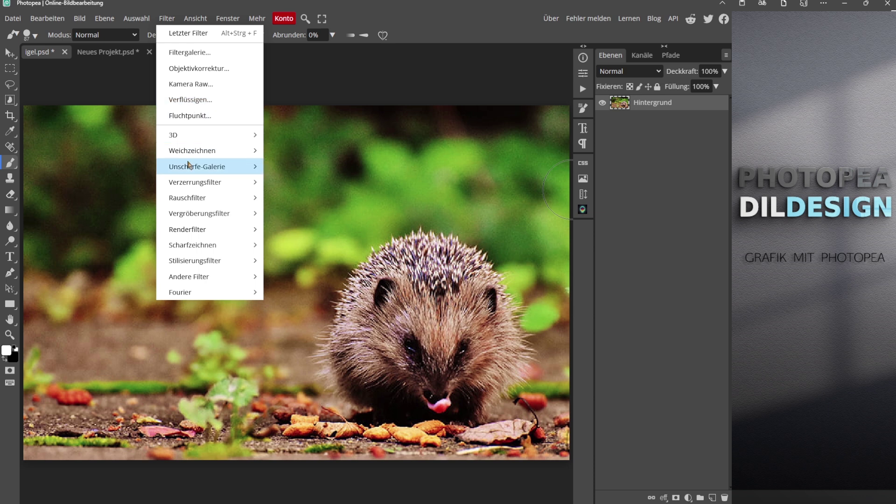
pyautogui.moveTo(189, 170)
pyautogui.moveTo(195, 155)
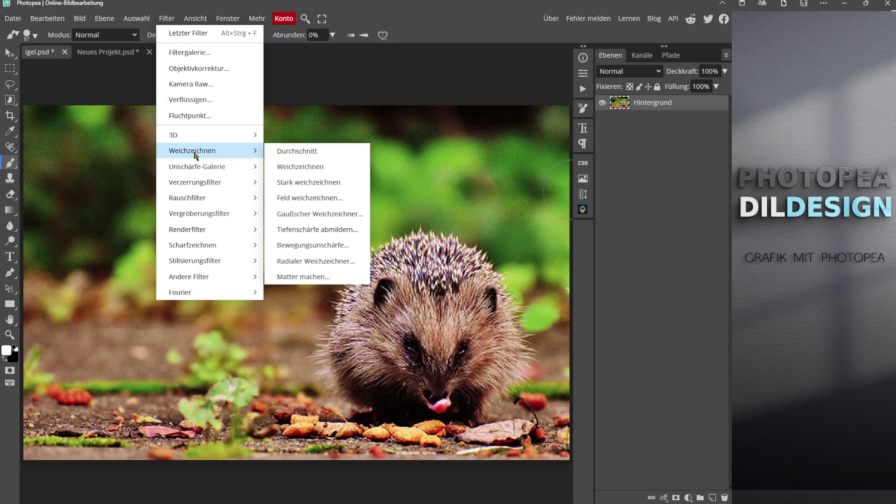
pyautogui.moveTo(201, 264)
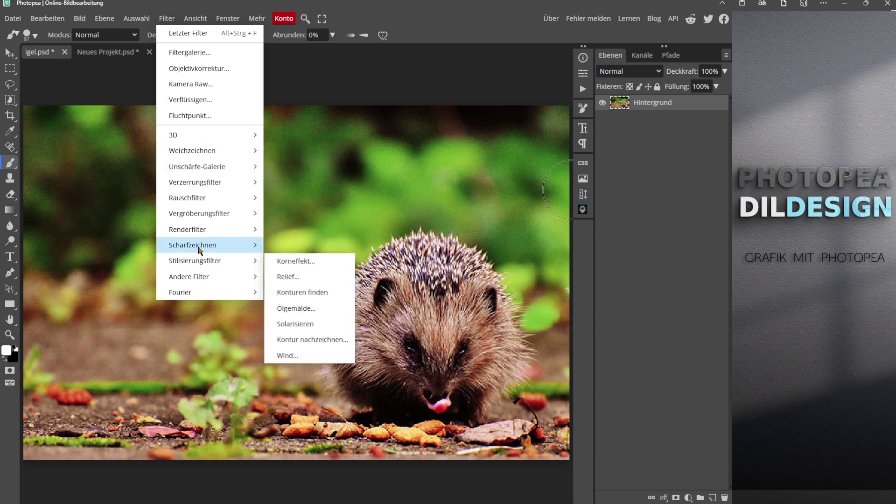
pyautogui.moveTo(200, 245)
pyautogui.click(283, 246)
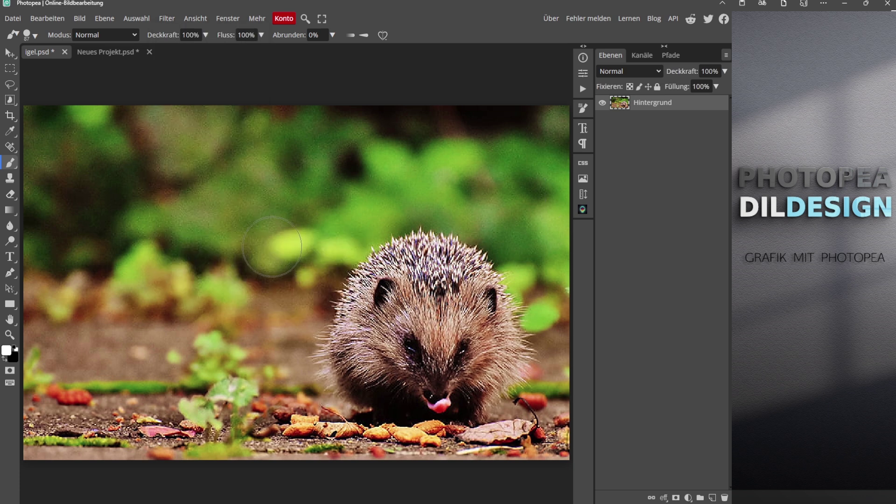
# - Add monochrome noise to the Hintergrund layer with Stärke 6 % and Gleichmäßig distribution
pyautogui.click(170, 19)
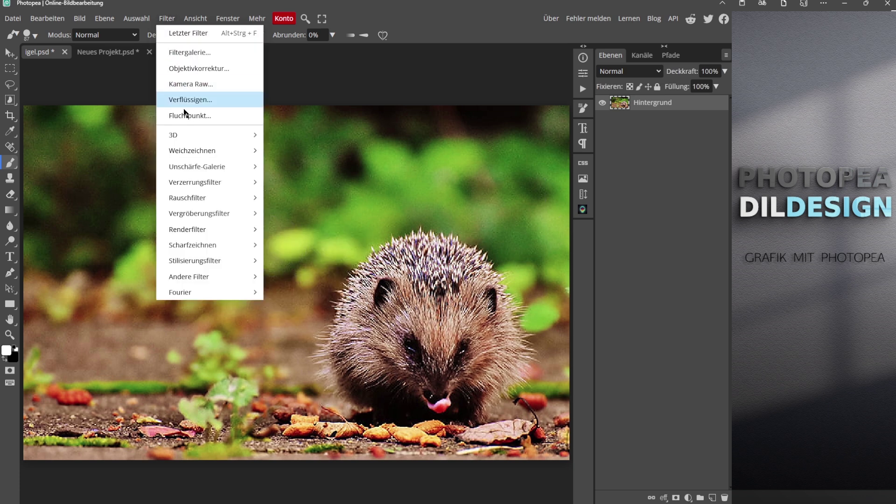
pyautogui.moveTo(200, 184)
pyautogui.moveTo(196, 201)
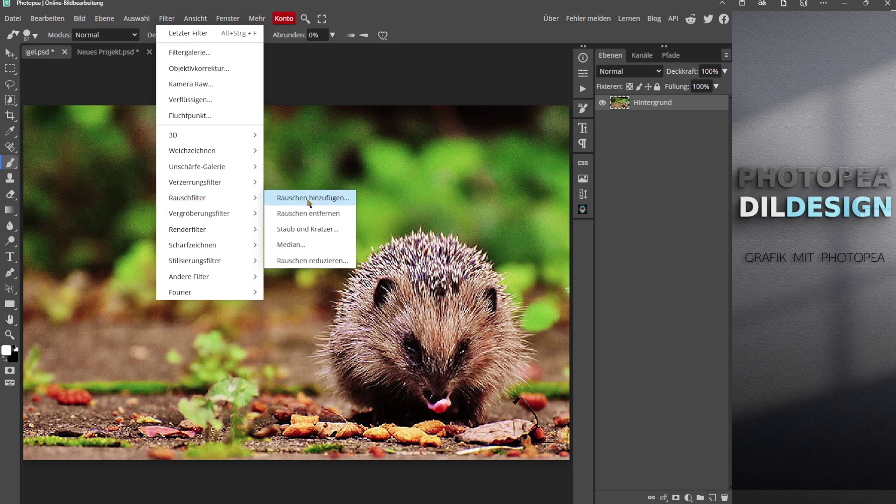
pyautogui.click(311, 198)
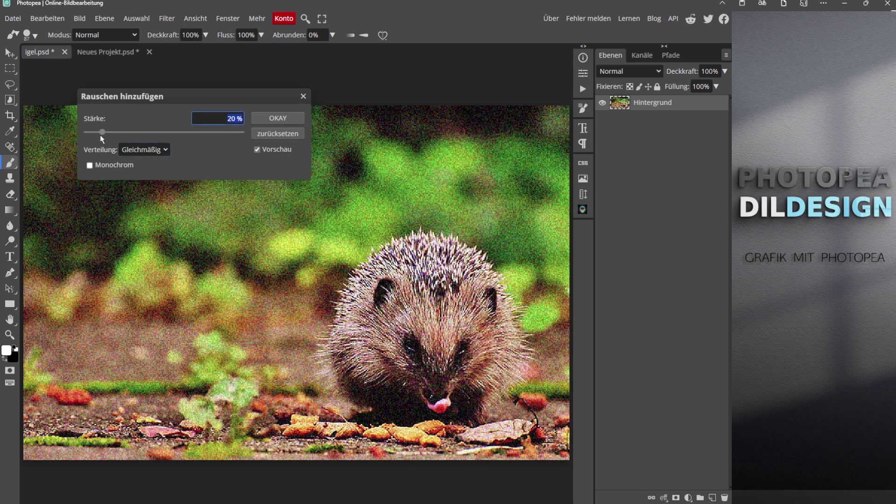
pyautogui.moveTo(102, 133); pyautogui.dragTo(92, 134)
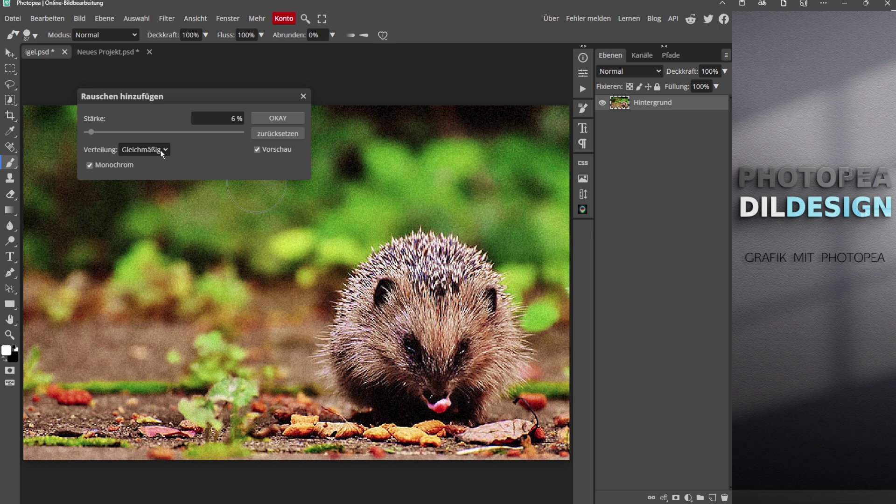
pyautogui.click(278, 118)
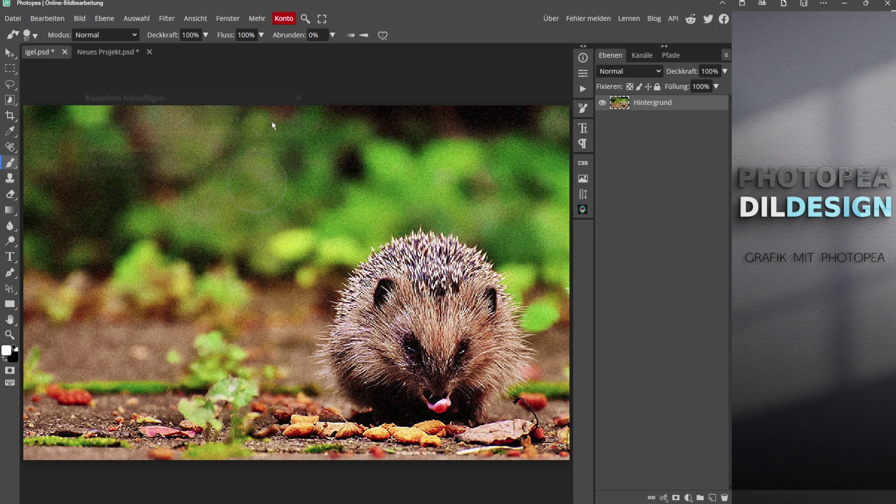
# - Apply the Krakelee filter from the Filtergalerie with Rissabstand 15, Risstiefe 6 and Riss-Helligkeit 9
pyautogui.click(137, 19)
pyautogui.click(167, 19)
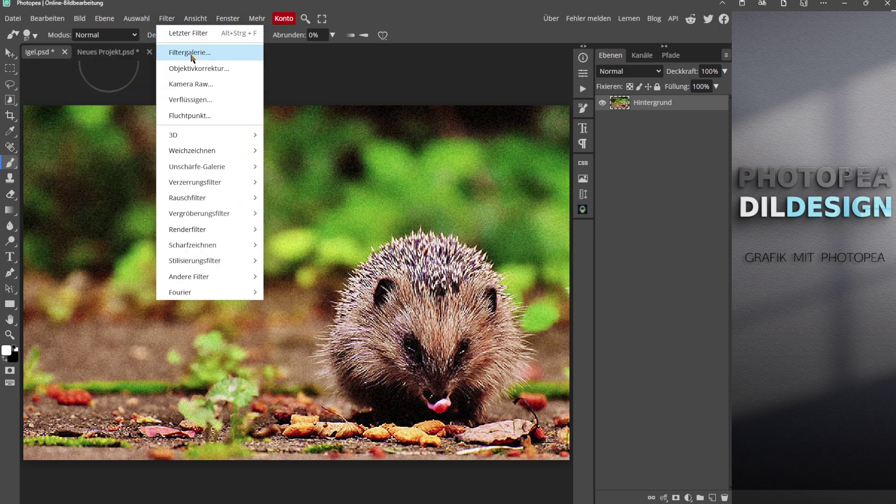
pyautogui.click(190, 54)
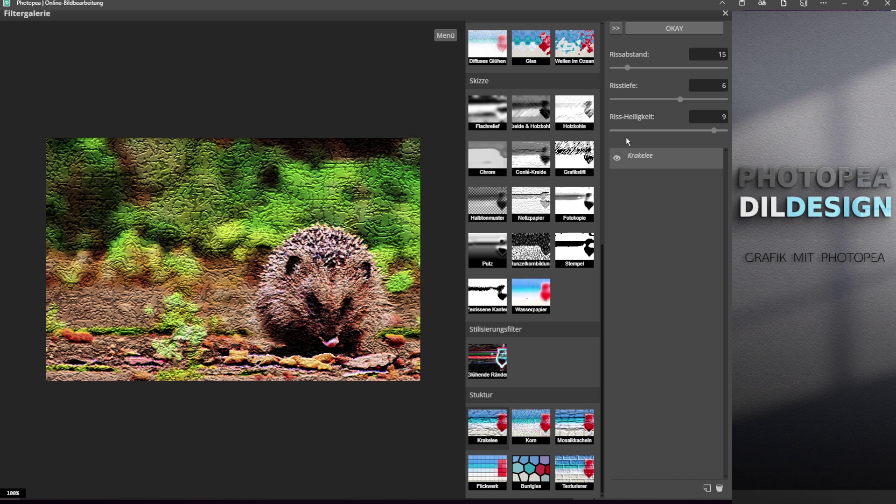
pyautogui.press('Return')
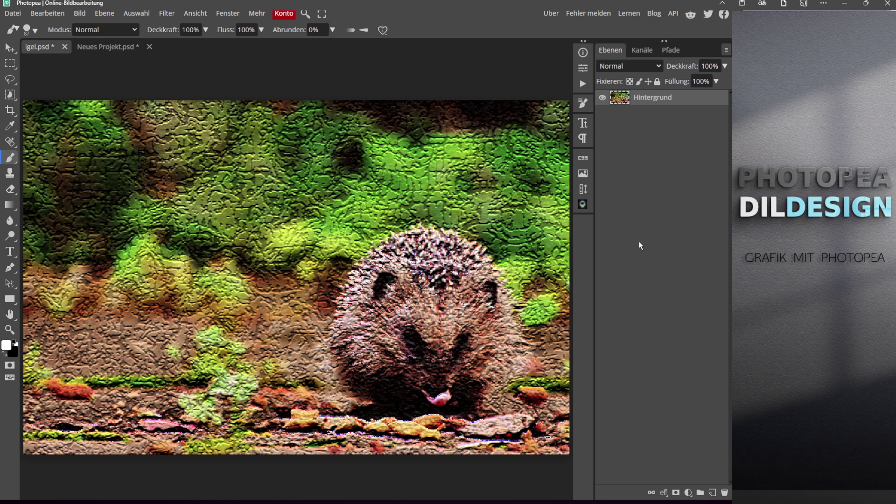
# - Undo the Krakelee, noise and sharpening filters applied directly to the Hintergrund layer
pyautogui.hotkey('ctrl', 'z')
pyautogui.hotkey('ctrl', 'z')
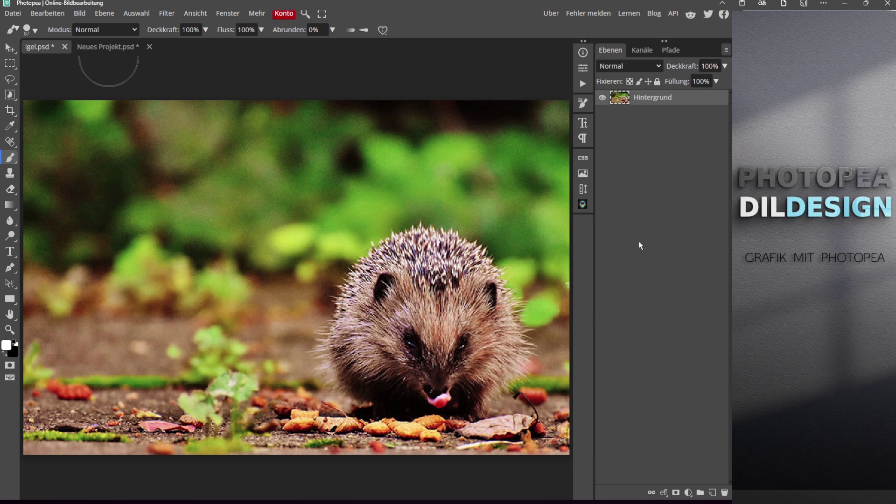
# - Convert the Hintergrund layer to a smart object and apply a light Gaußscher Weichzeichner to it as a smart filter
pyautogui.rightClick(654, 102)
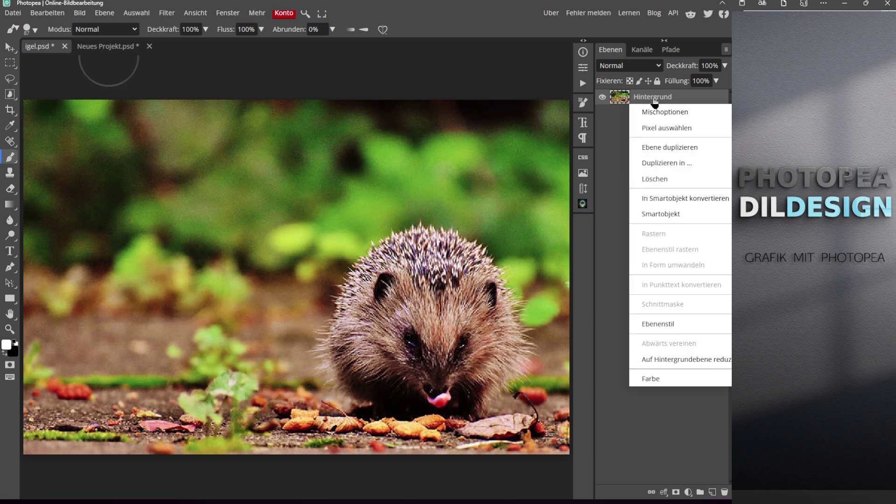
pyautogui.click(669, 203)
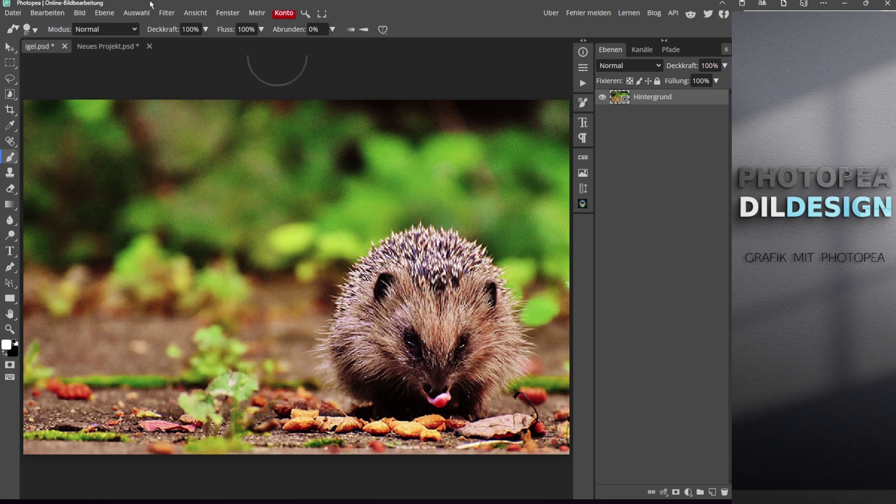
pyautogui.click(172, 14)
pyautogui.moveTo(176, 145)
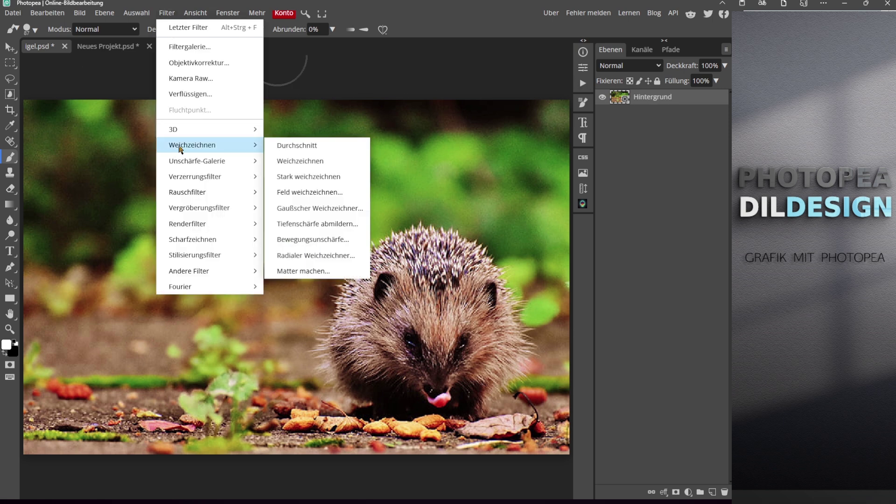
pyautogui.click(289, 191)
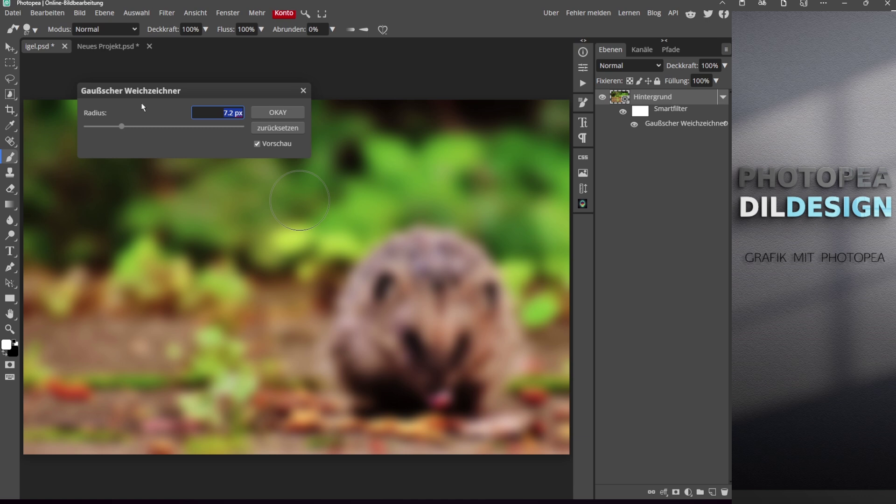
pyautogui.moveTo(123, 127); pyautogui.dragTo(121, 126)
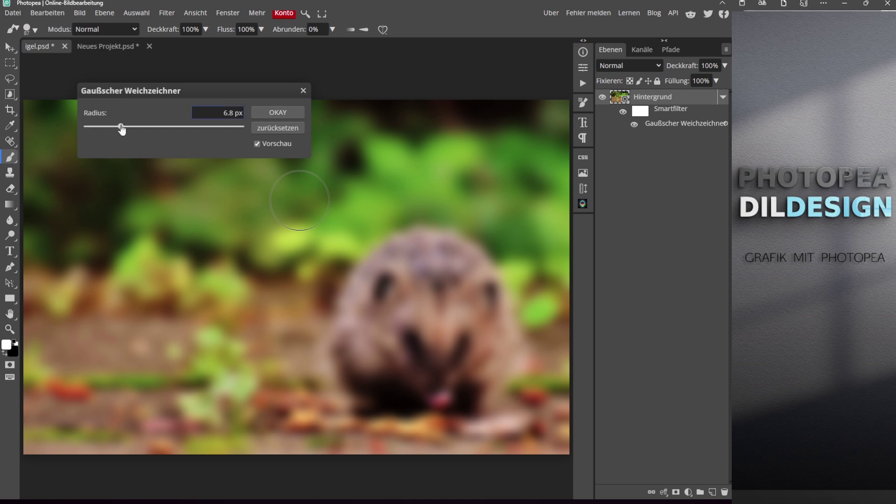
pyautogui.click(277, 113)
# - Add Scharfzeichnen and Rauschen hinzufügen as further smart filters on the Hintergrund smart object
pyautogui.click(167, 12)
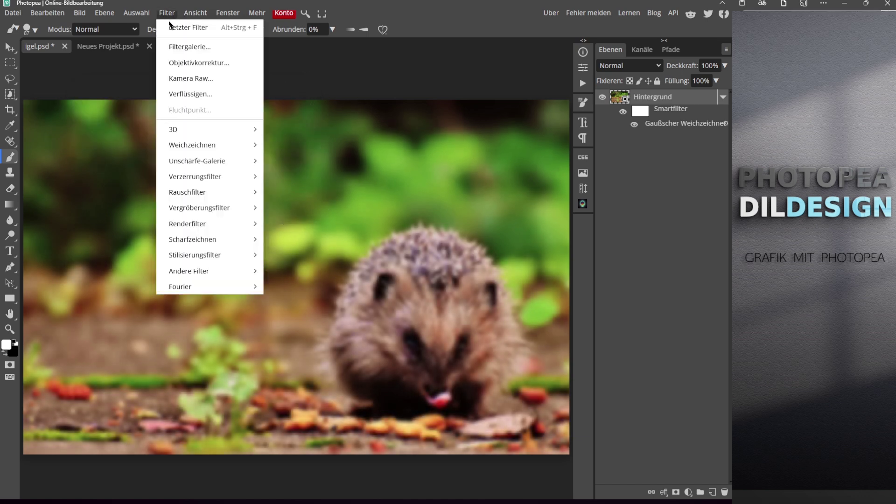
pyautogui.moveTo(195, 226)
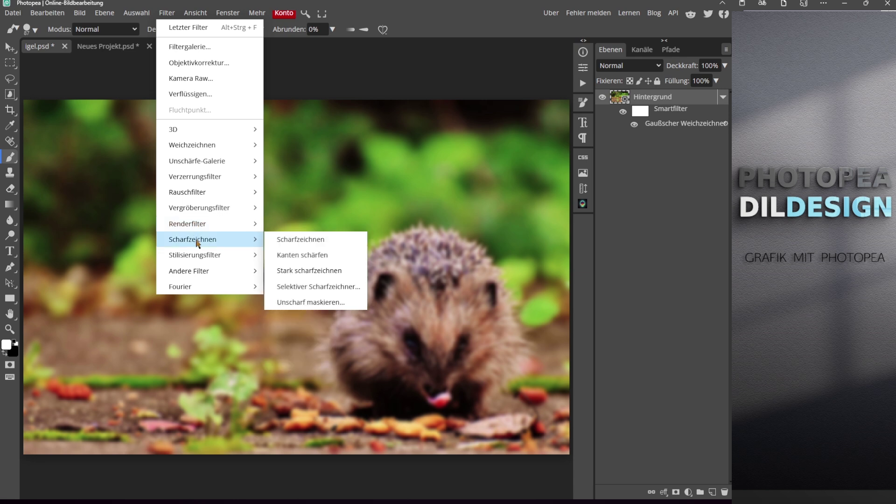
pyautogui.click(294, 239)
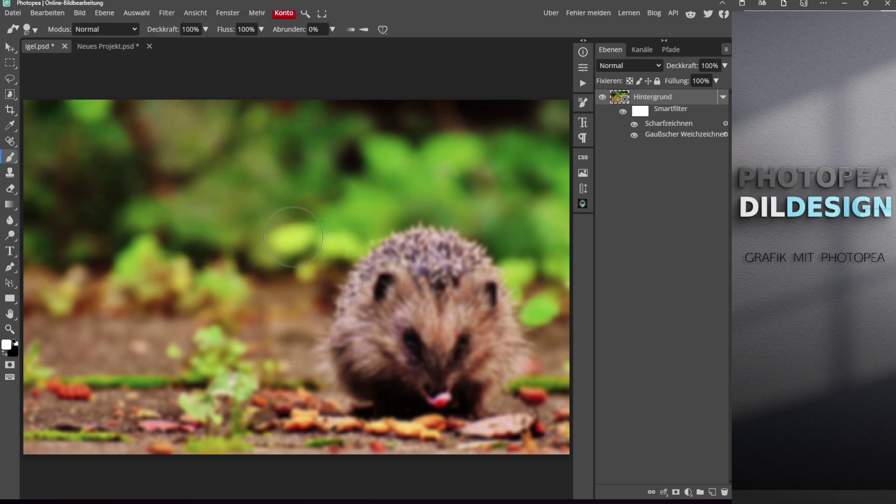
pyautogui.click(166, 13)
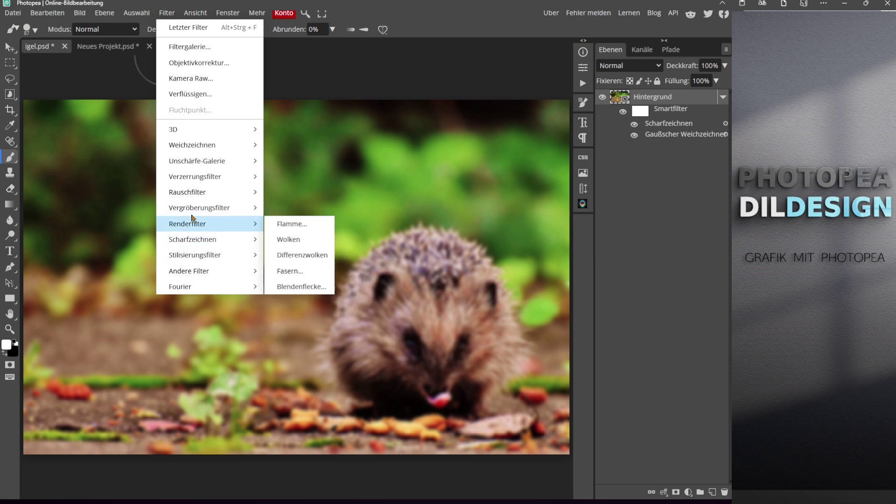
pyautogui.moveTo(191, 196)
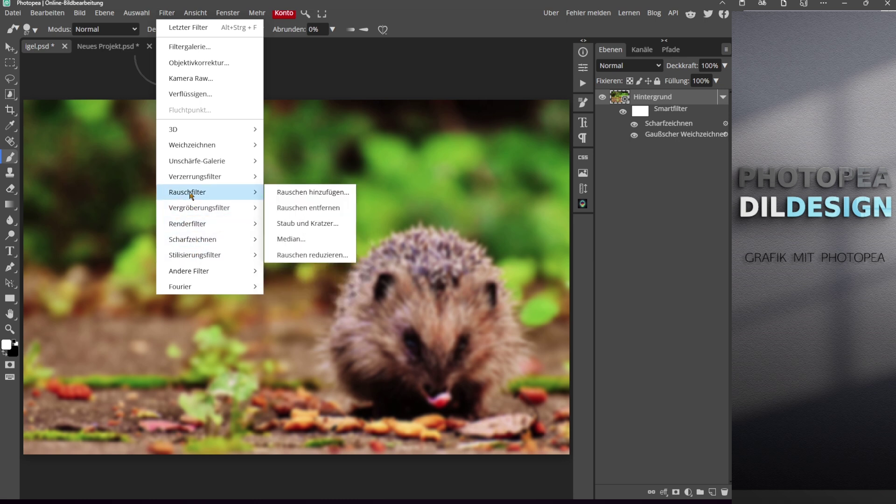
pyautogui.click(290, 193)
pyautogui.click(276, 114)
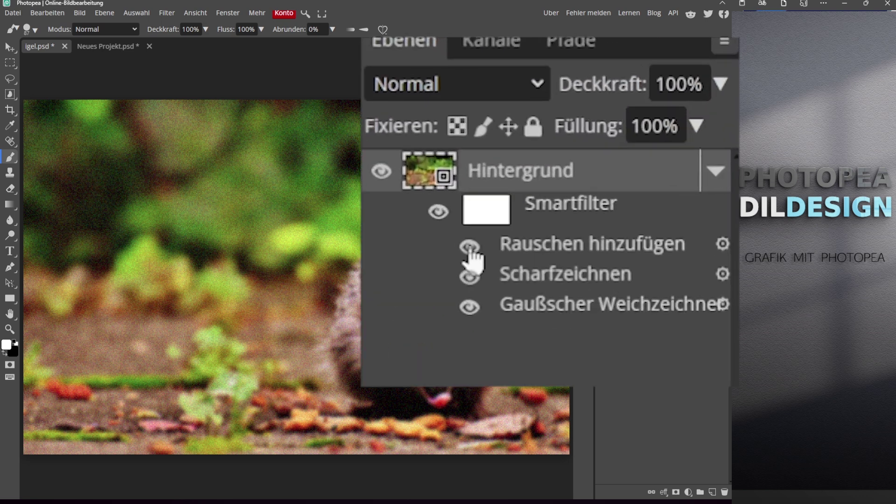
# - Hide the Rauschen hinzufügen smart filter and set the Gaußscher Weichzeichner smart filter's radius to 0.8 px
pyautogui.click(470, 248)
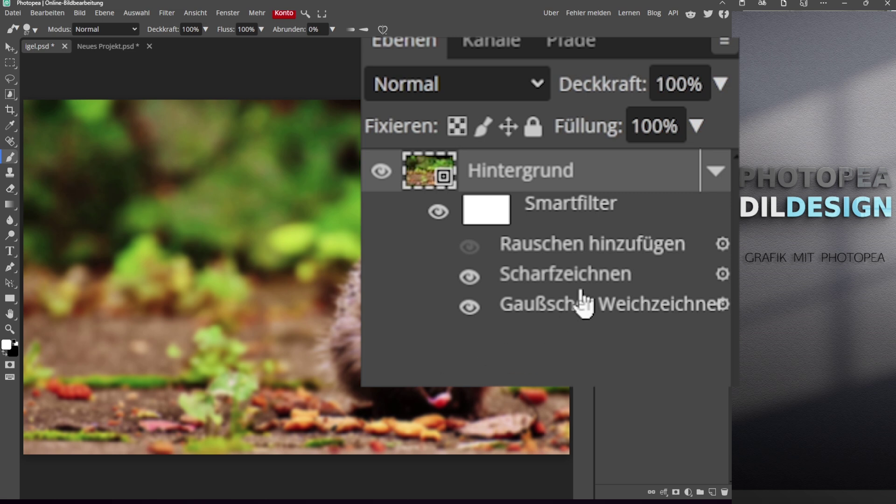
pyautogui.doubleClick(570, 312)
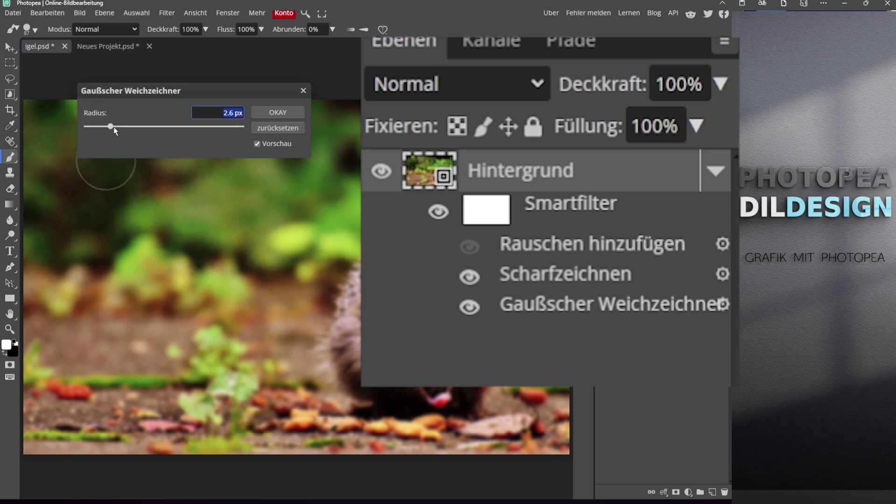
pyautogui.moveTo(110, 130); pyautogui.dragTo(102, 132)
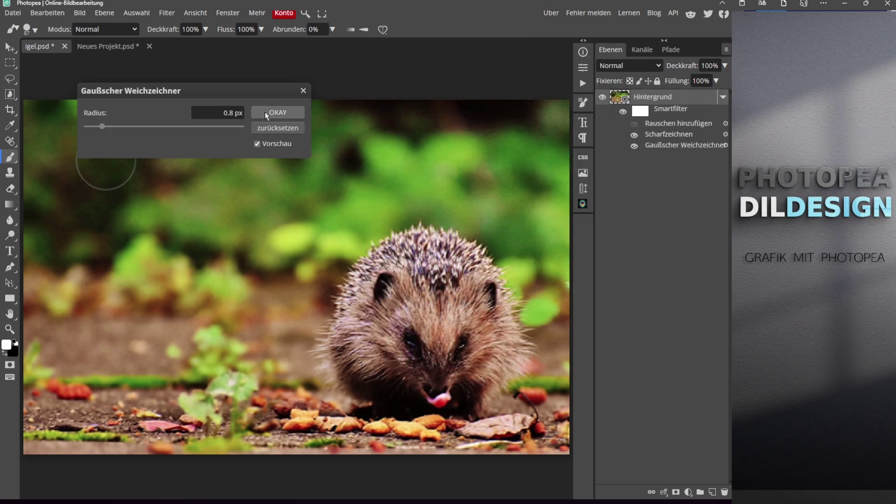
pyautogui.click(264, 112)
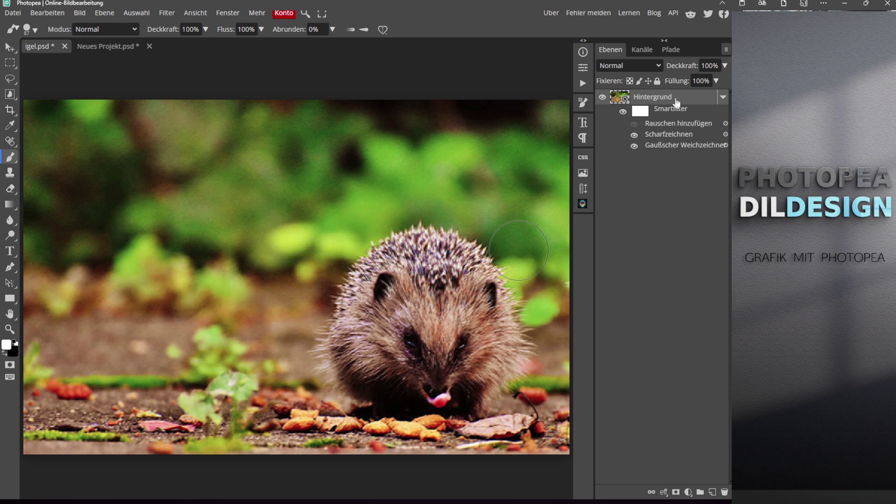
# - Add a Tonwertkorrektur adjustment with default values as a smart filter on the Hintergrund smart object
pyautogui.click(83, 14)
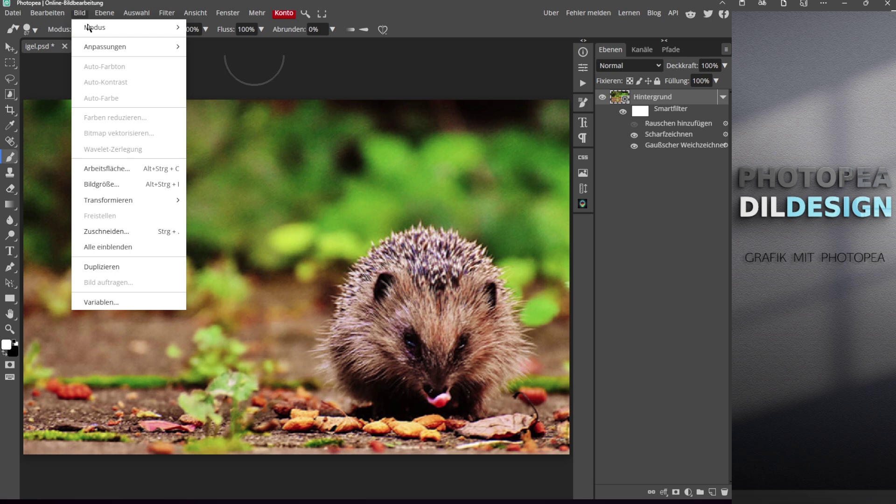
pyautogui.moveTo(102, 49)
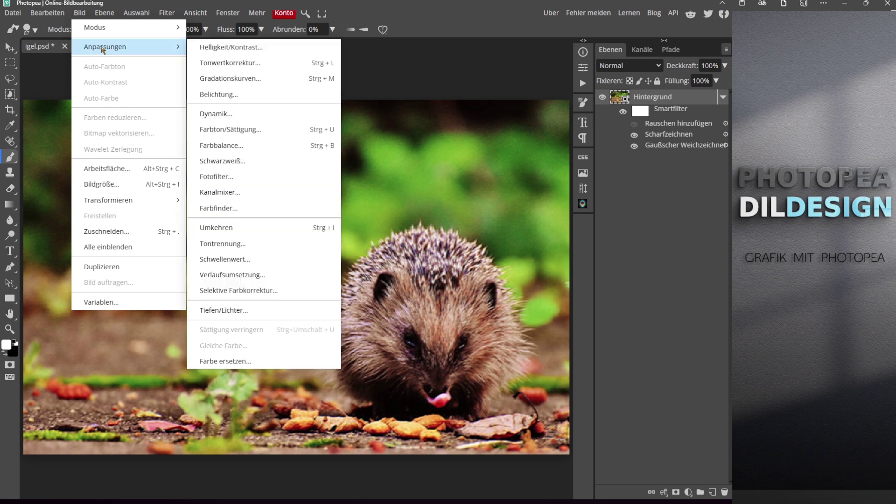
pyautogui.click(224, 63)
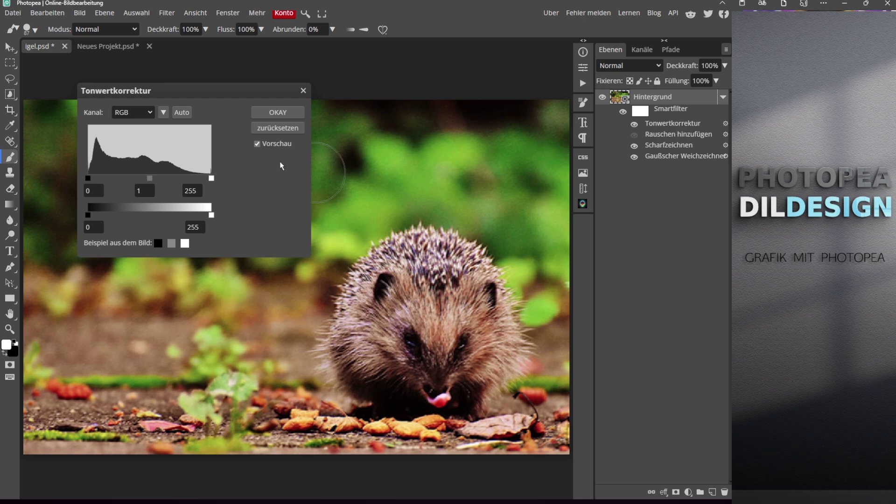
pyautogui.click(278, 113)
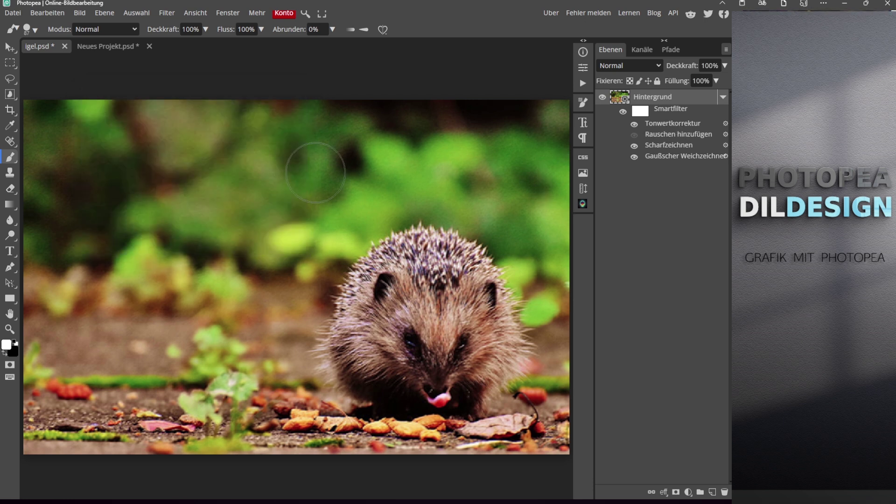
# - Re-edit the Tonwertkorrektur smart filter, darkening the RGB midtones to a value of 0.56
pyautogui.doubleClick(669, 127)
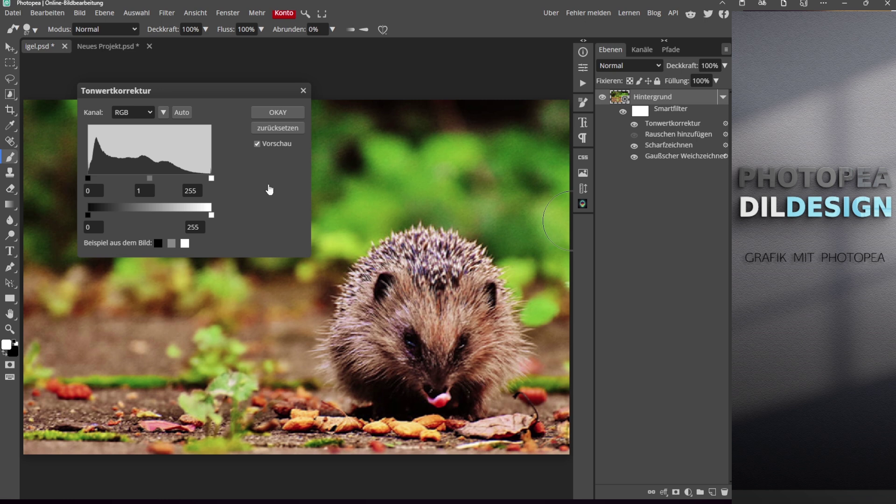
pyautogui.moveTo(150, 179); pyautogui.dragTo(165, 176)
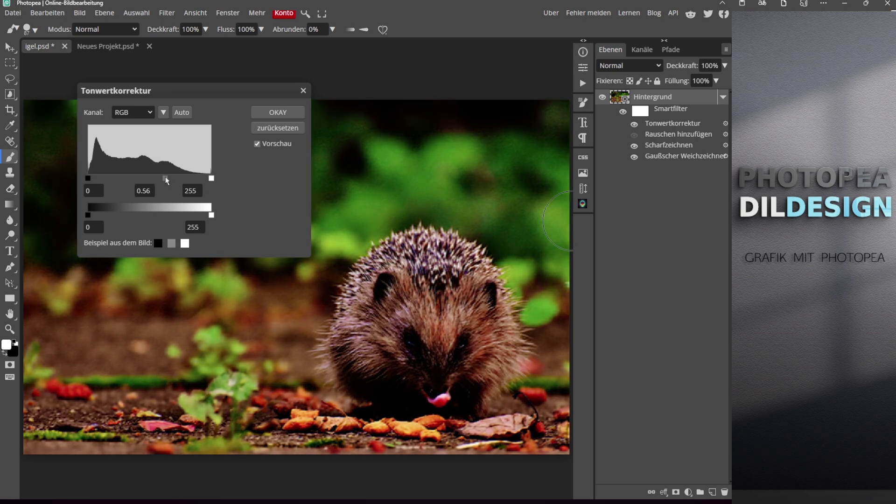
pyautogui.click(278, 113)
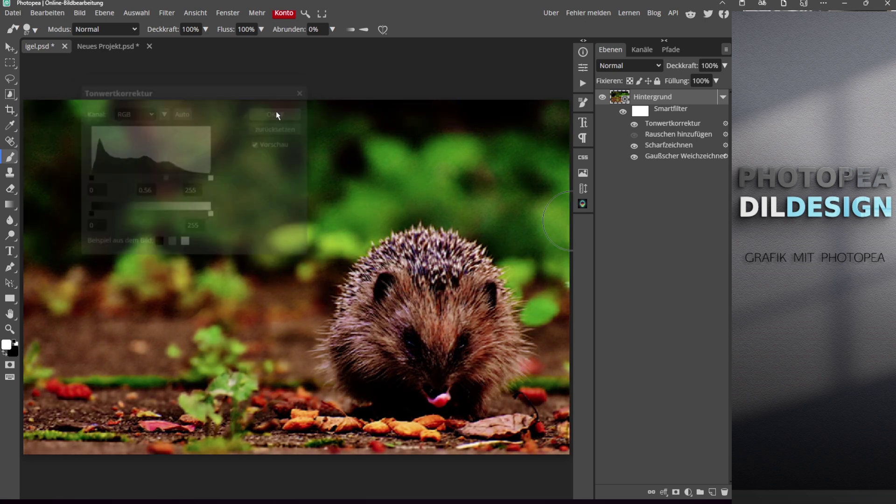